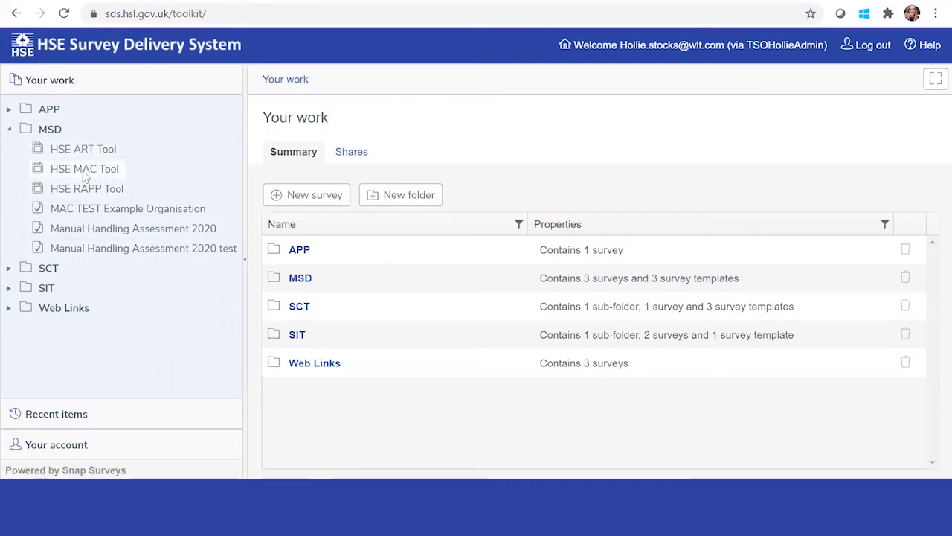
# Start a new HSE MAC Tool survey named 'Manual Handling Assessment July 2020 to Dec 2020' and accept the terms.
pyautogui.click(85, 175)
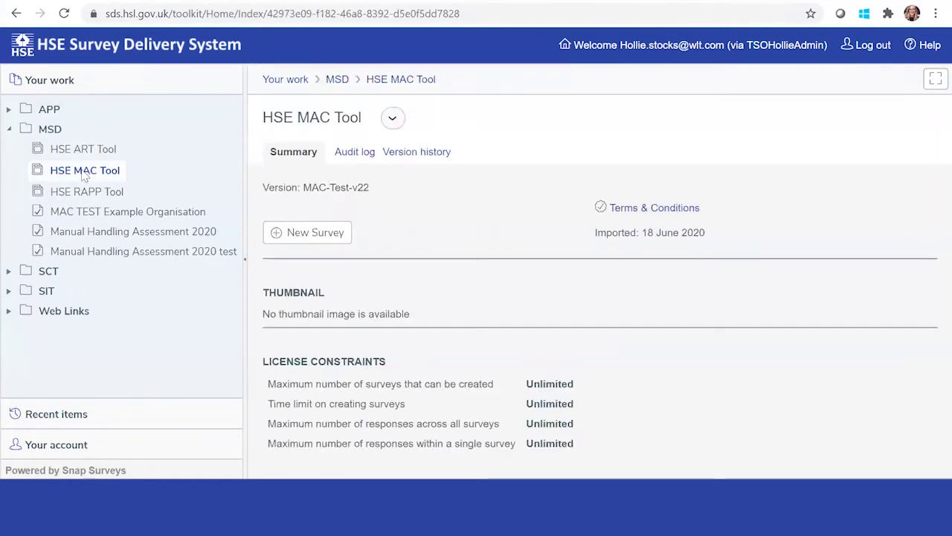
pyautogui.click(281, 234)
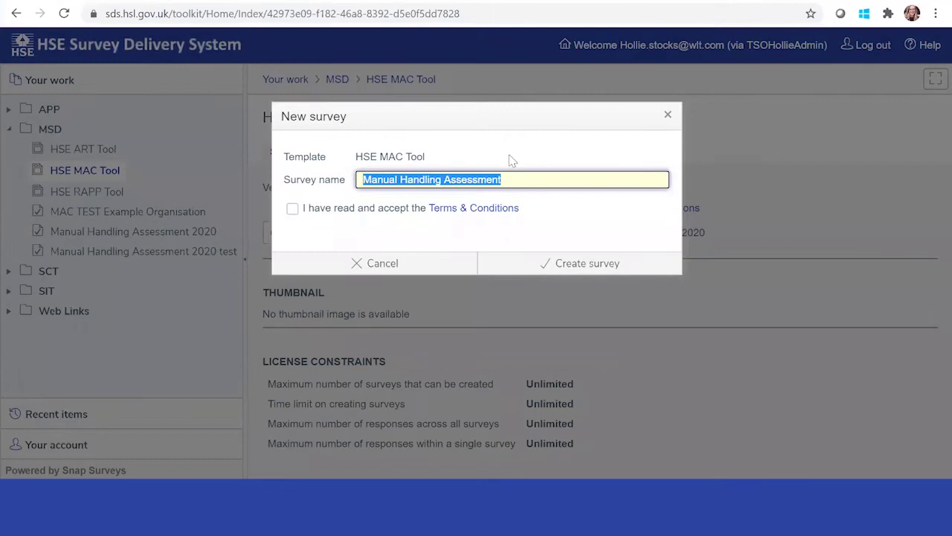
pyautogui.click(514, 178)
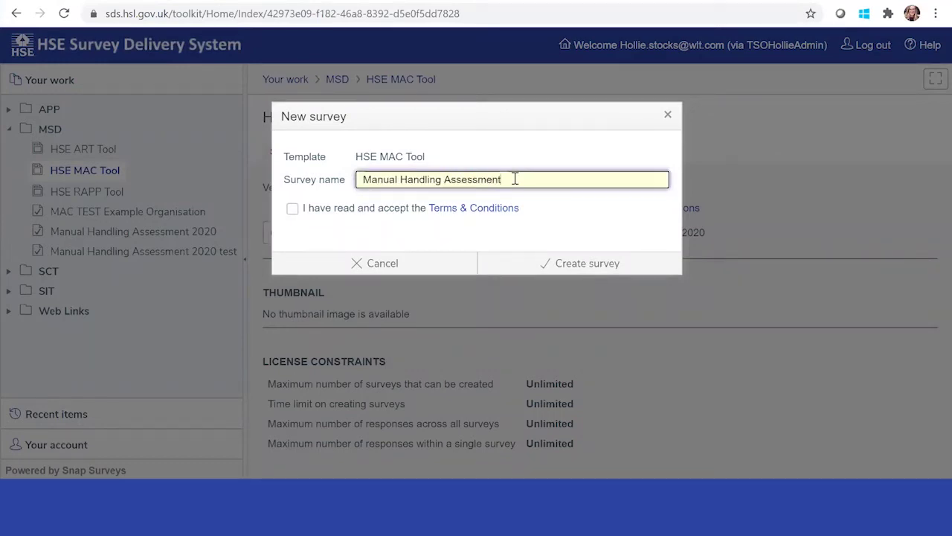
pyautogui.write('20')
pyautogui.write('Ju')
pyautogui.write('ly 2020')
pyautogui.write(' to Dec')
pyautogui.write(' 2020')
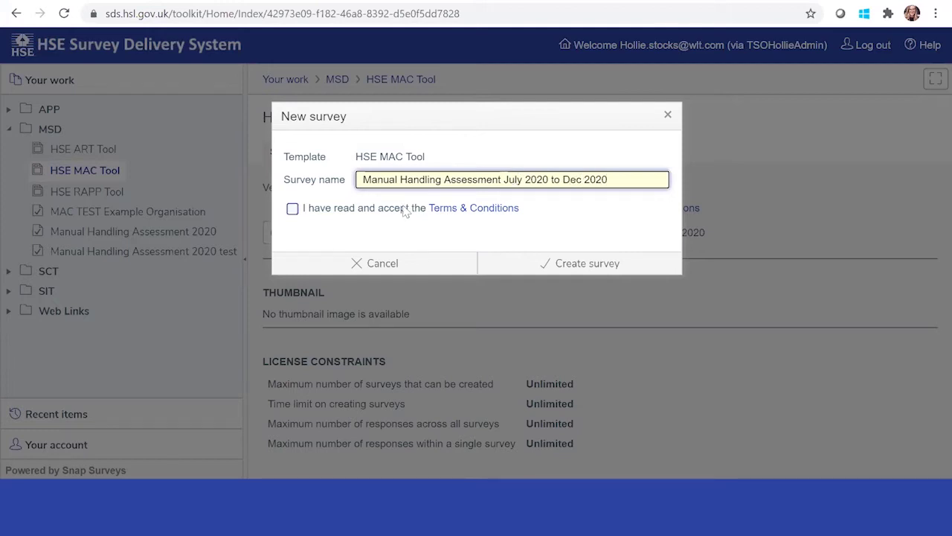
pyautogui.click(292, 209)
# Create the survey and pass the welcome and 'MAC TEST Example Organisation' details pages.
pyautogui.click(595, 263)
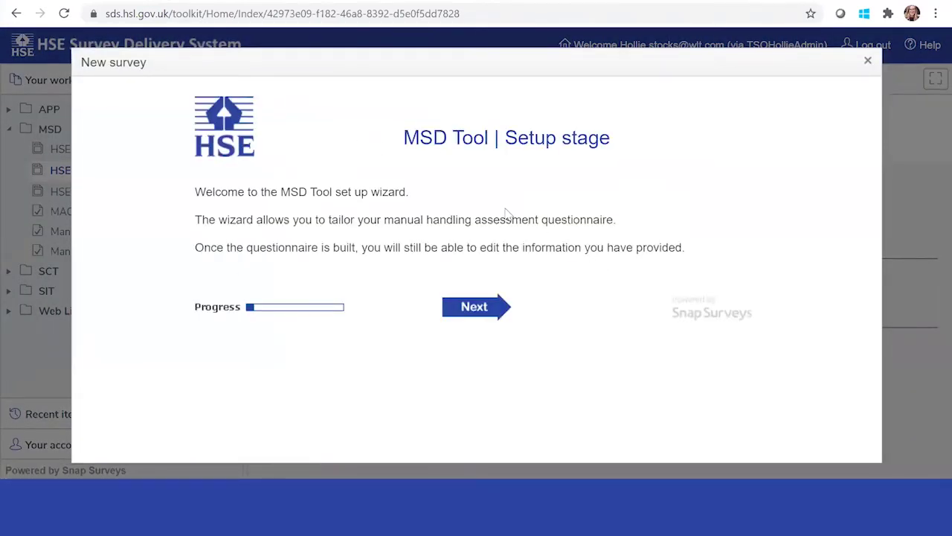
pyautogui.click(489, 302)
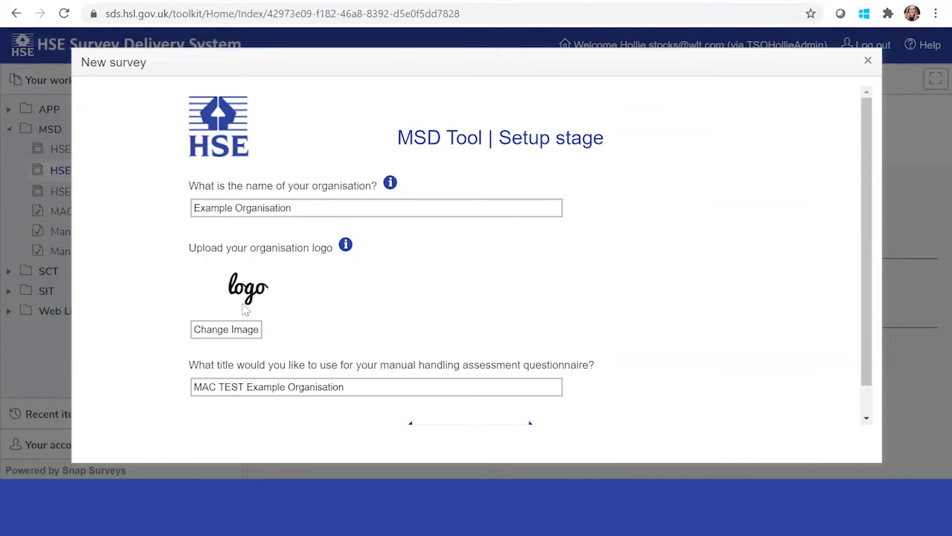
pyautogui.scroll(-1, 245, 308)
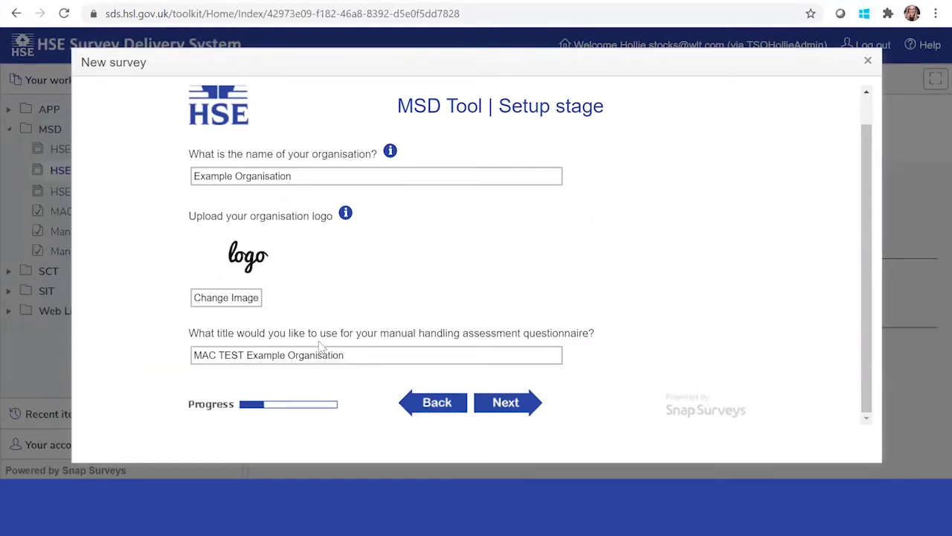
pyautogui.click(496, 406)
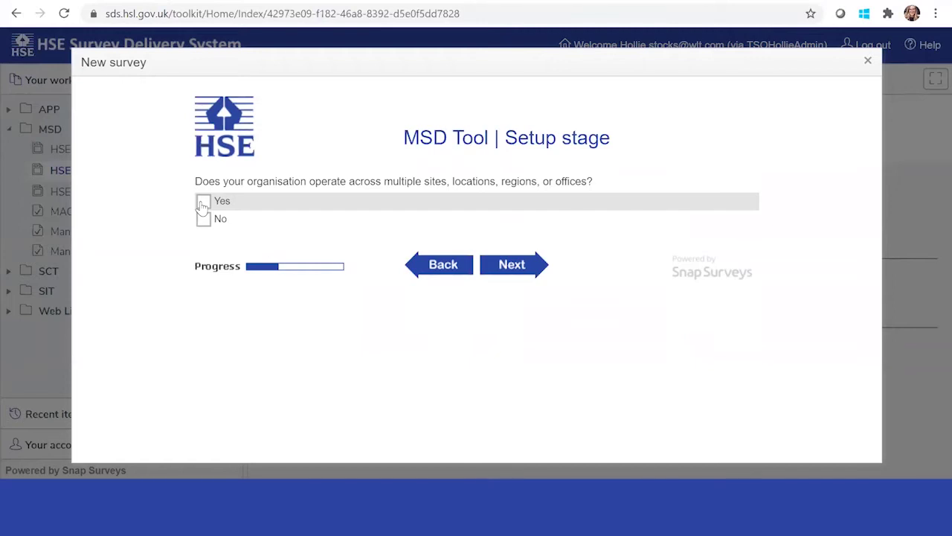
# Answer Yes to multiple sites, keep the term 'Site', and choose Ten sites.
pyautogui.click(203, 205)
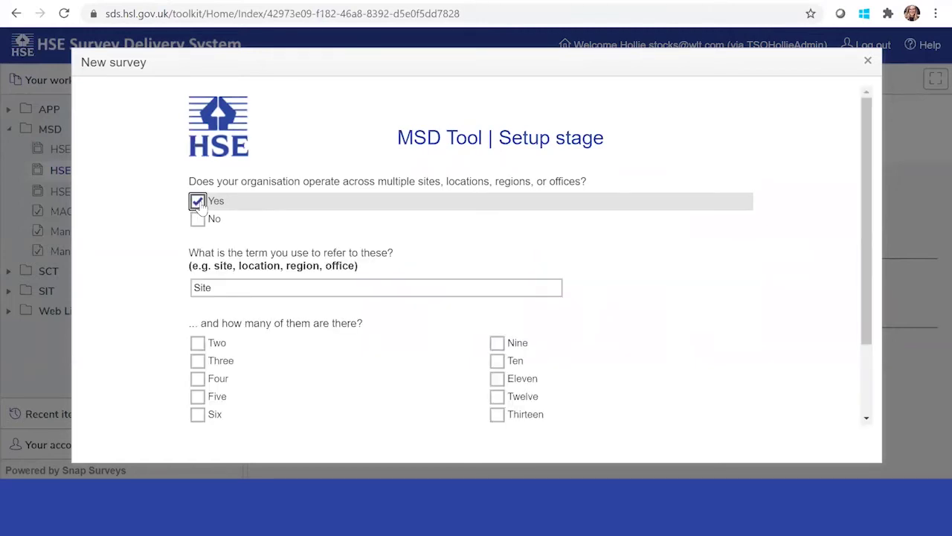
pyautogui.scroll(-1, 327, 238)
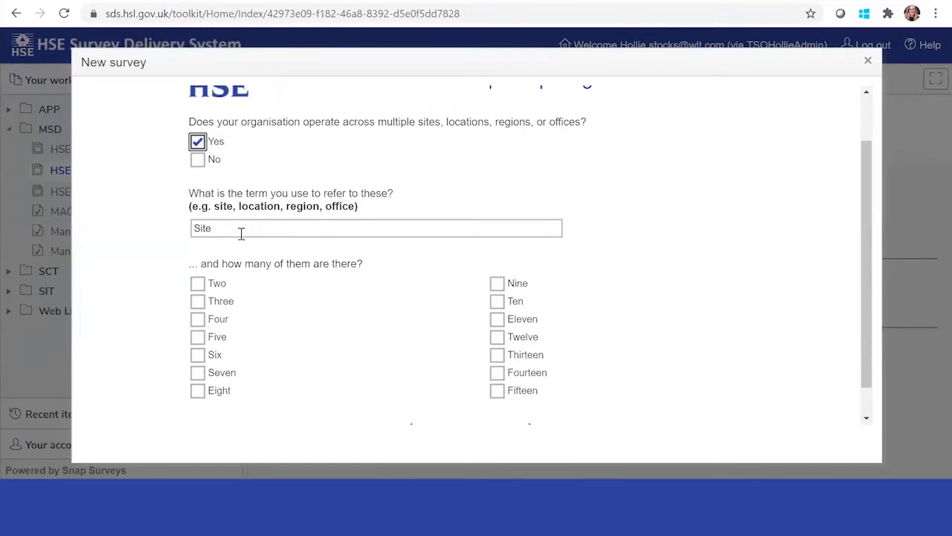
pyautogui.scroll(-1, 230, 234)
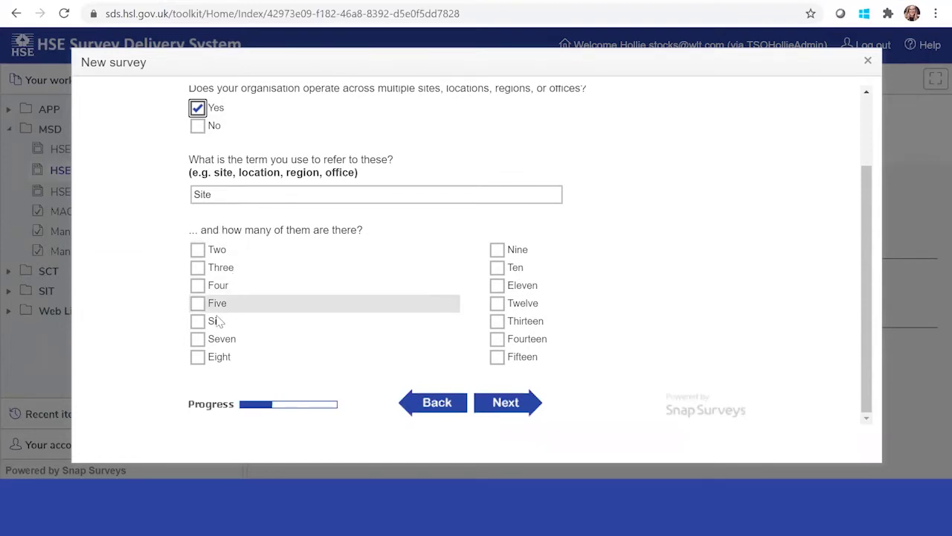
pyautogui.click(497, 268)
# Name the first five sites Bestthorpe, Norwich, London, Newmarket and Attleborough.
pyautogui.click(505, 403)
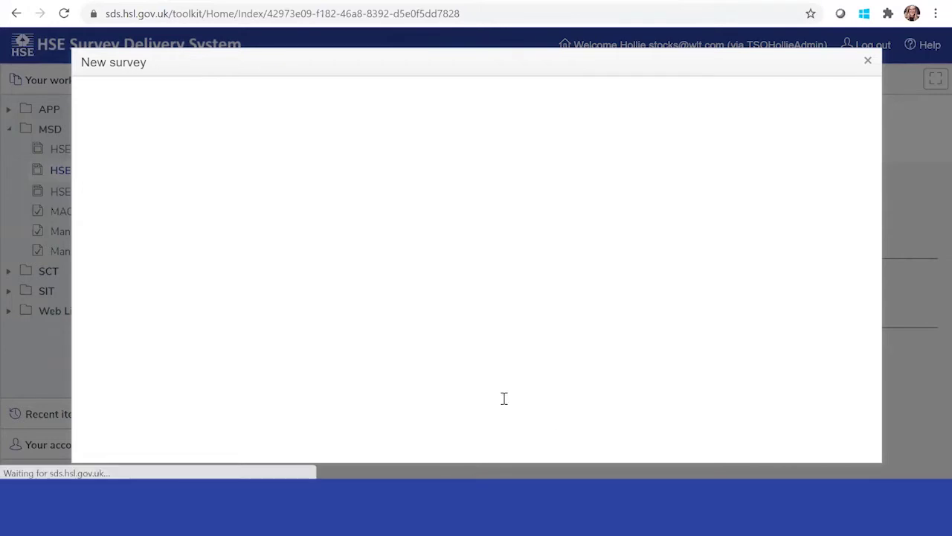
pyautogui.click(294, 209)
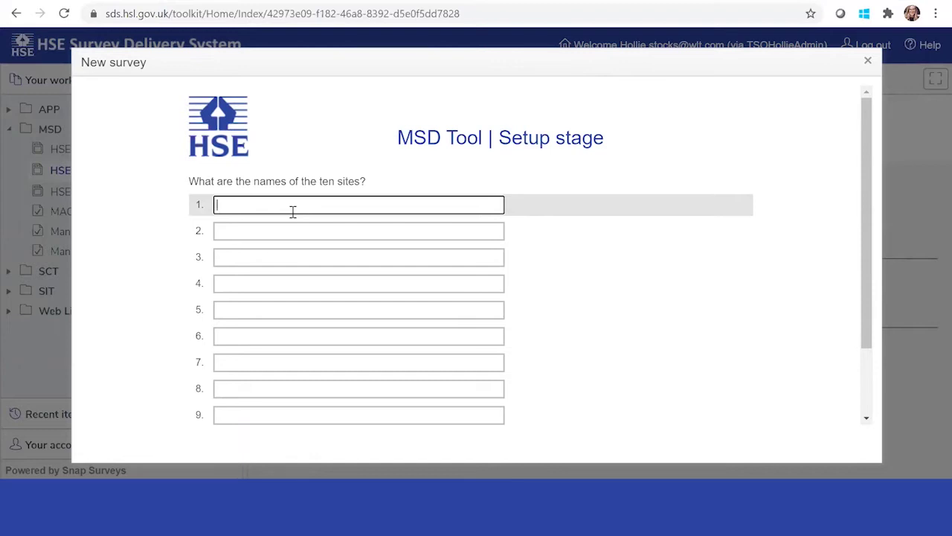
pyautogui.write('Best')
pyautogui.write('throp')
pyautogui.write('orpe')
pyautogui.click(264, 227)
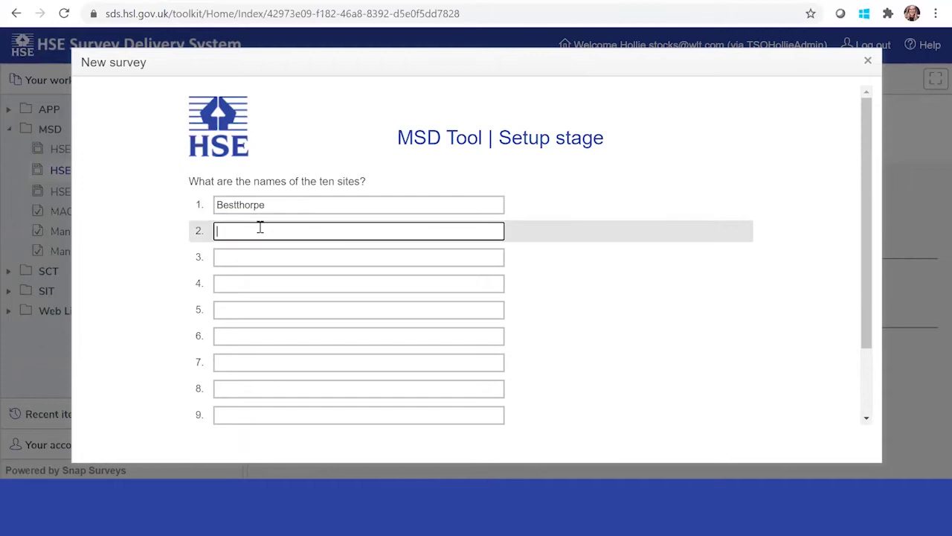
pyautogui.write('Norwich')
pyautogui.click(280, 258)
pyautogui.write('London')
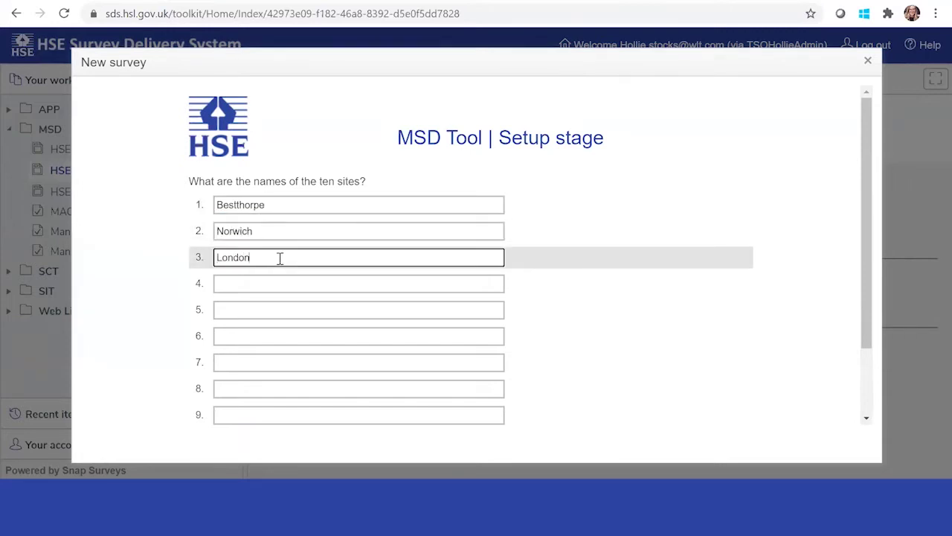
pyautogui.click(277, 288)
pyautogui.write('Newmarket')
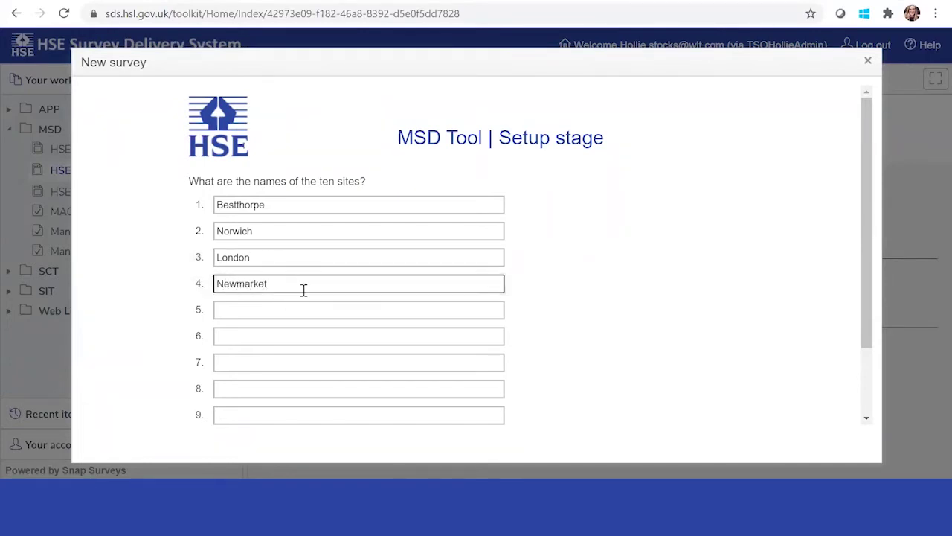
pyautogui.click(282, 309)
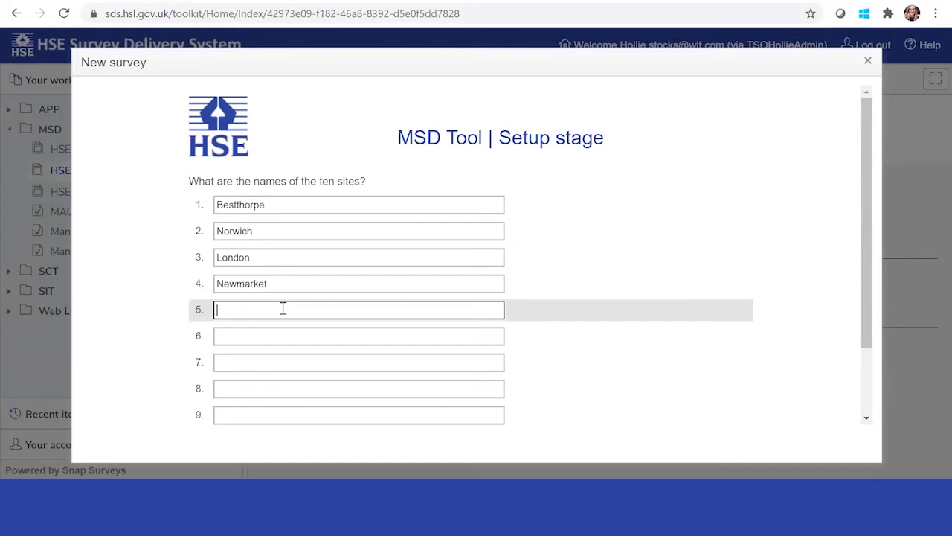
pyautogui.write('Attleborough')
# Name sites six to ten Liverpool, Bedford, Hartlepool, Manchester and Grantham.
pyautogui.click(292, 332)
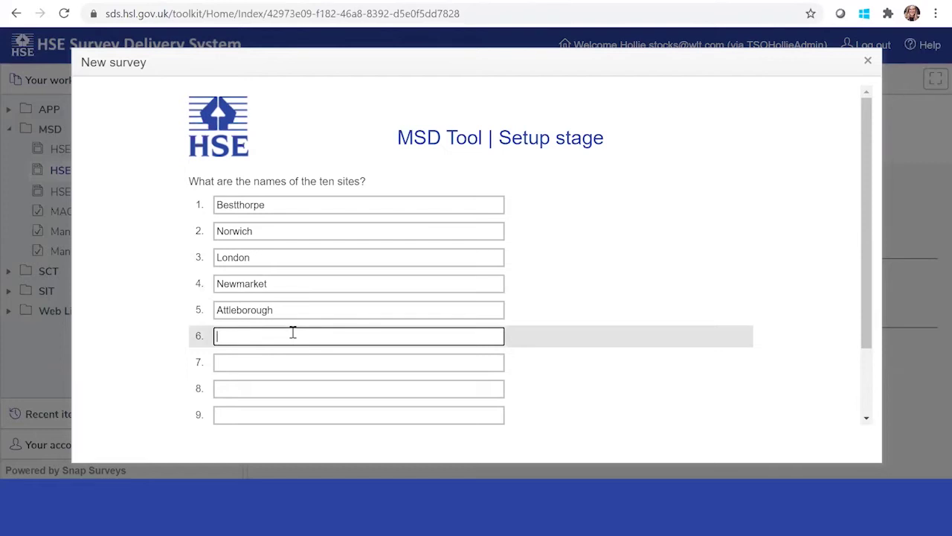
pyautogui.write('Liverpool')
pyautogui.click(244, 363)
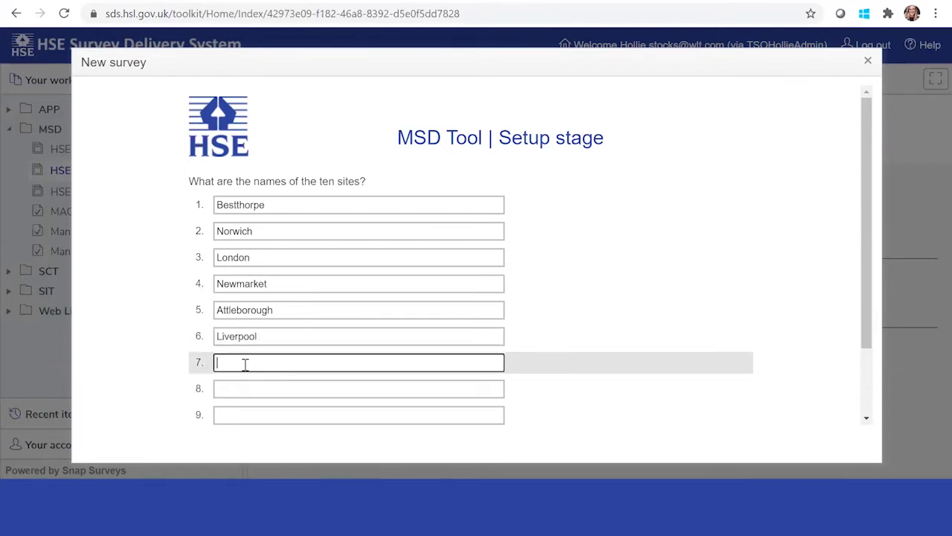
pyautogui.write('Bedford')
pyautogui.click(230, 389)
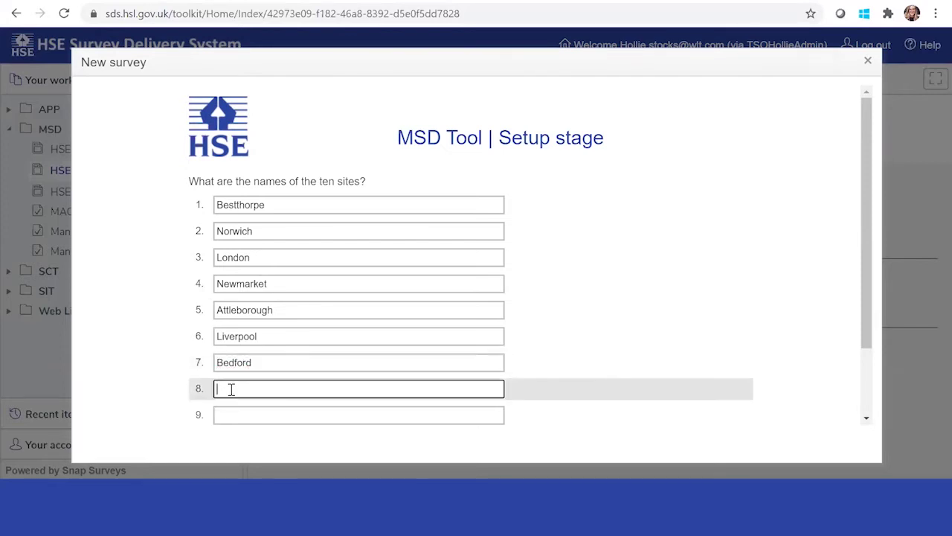
pyautogui.write('Hartlepool')
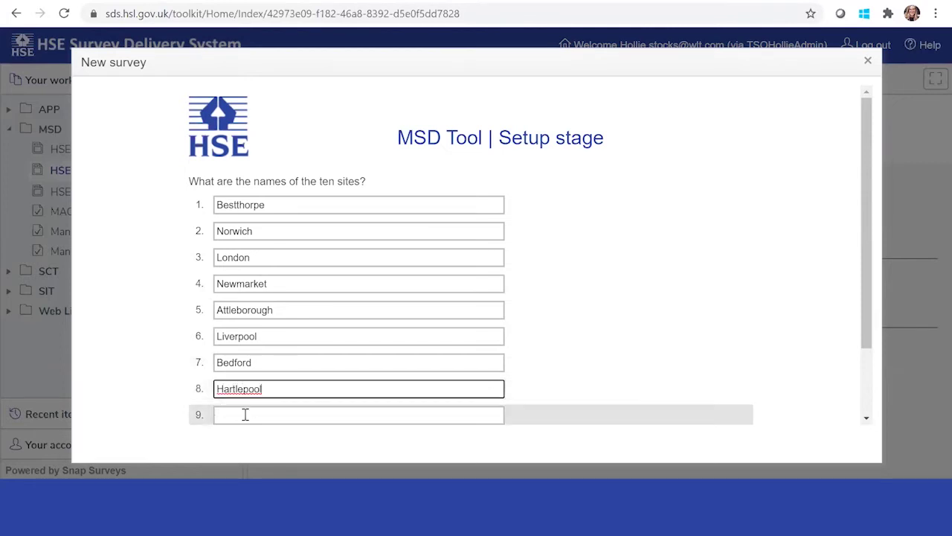
pyautogui.click(246, 415)
pyautogui.write('MAnc')
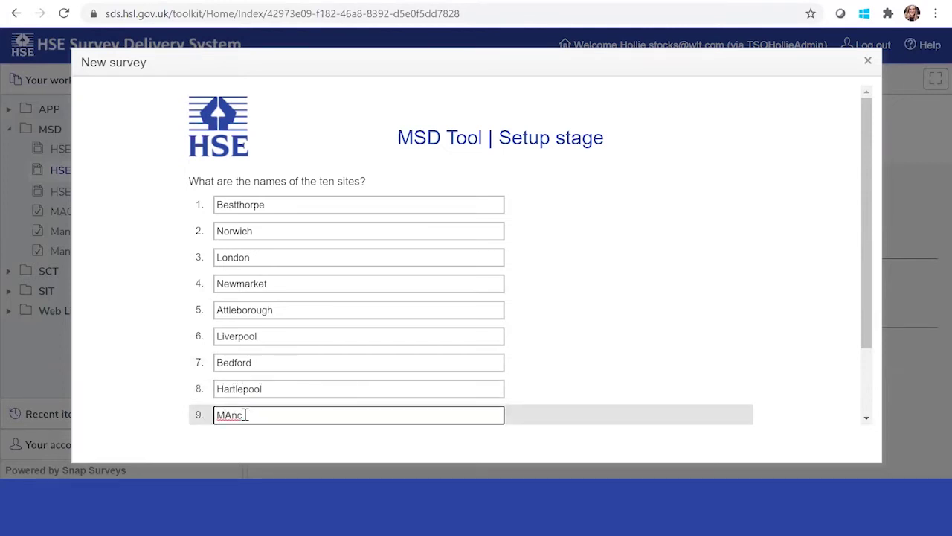
pyautogui.press('BackSpace')
pyautogui.press('BackSpace')
pyautogui.press('BackSpace')
pyautogui.write('anchester')
pyautogui.scroll(-2, 775, 221)
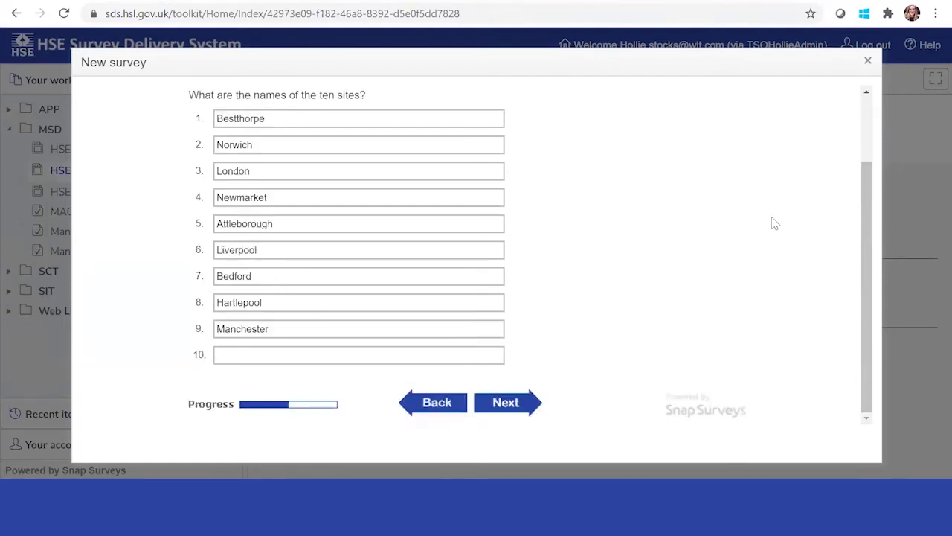
pyautogui.click(355, 358)
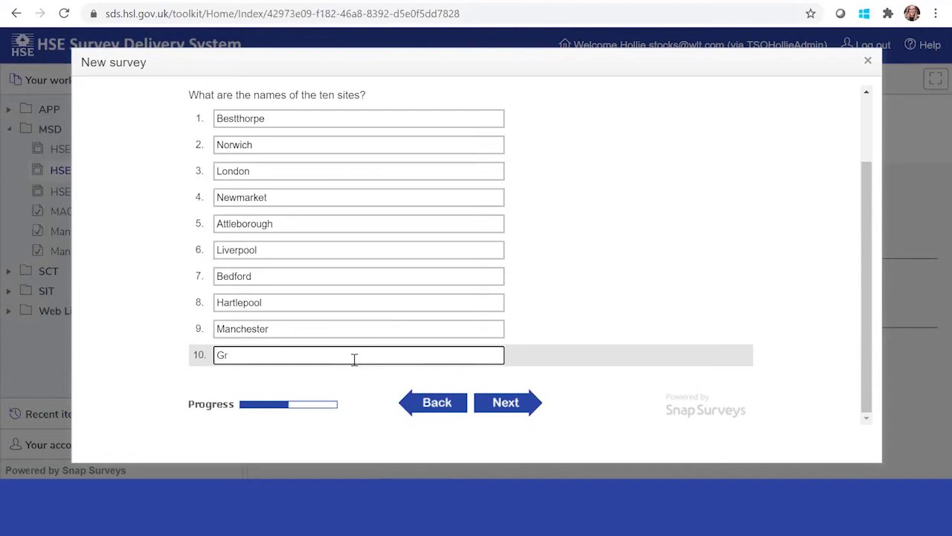
pyautogui.write('Grantham')
pyautogui.click(498, 402)
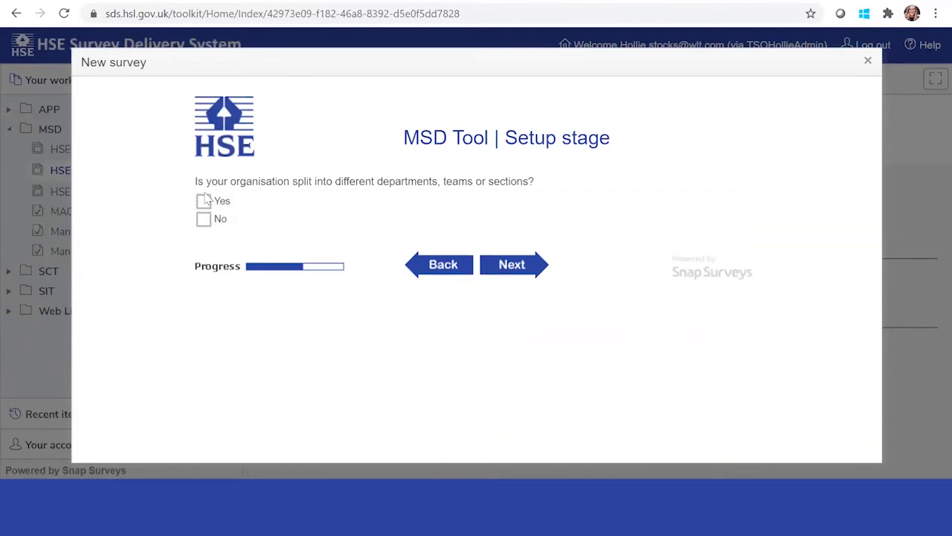
# Indicate the organisation is split into two departments.
pyautogui.click(204, 198)
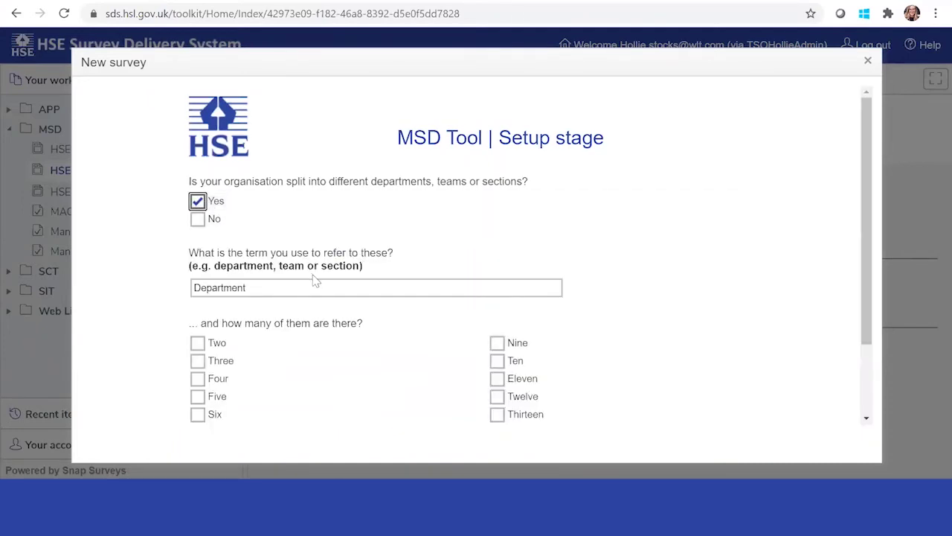
pyautogui.scroll(-1, 314, 276)
pyautogui.click(198, 250)
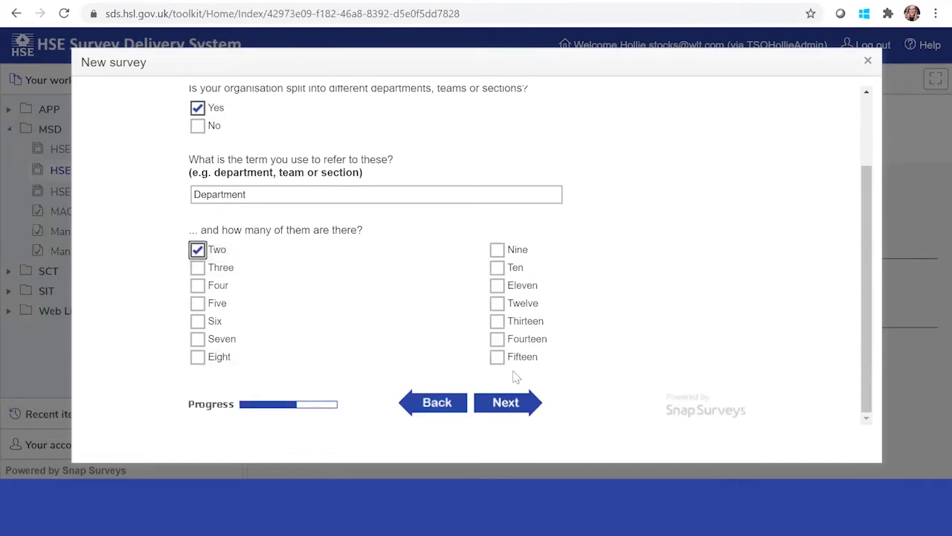
pyautogui.click(505, 401)
# Name the departments Manufacturing and Warehouse & Delivery.
pyautogui.click(311, 202)
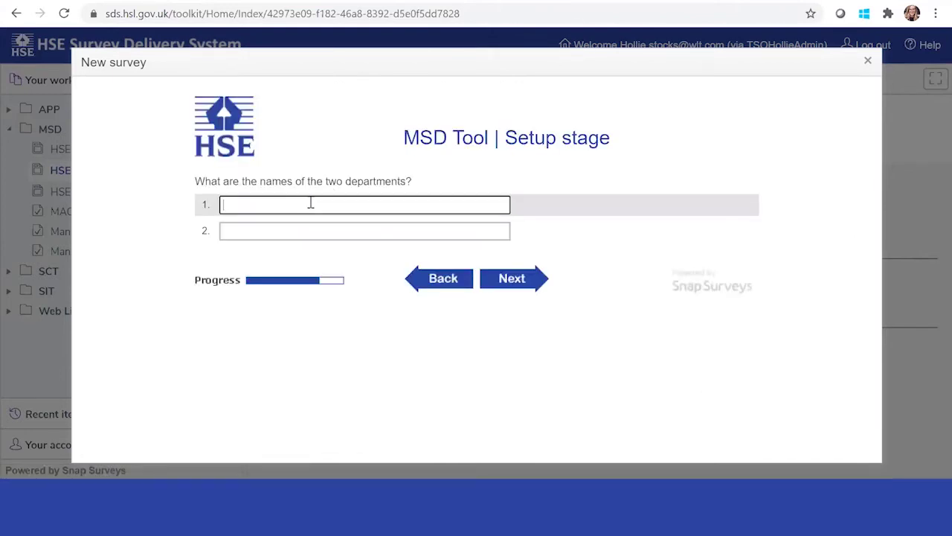
pyautogui.write('Manufacturing')
pyautogui.click(323, 232)
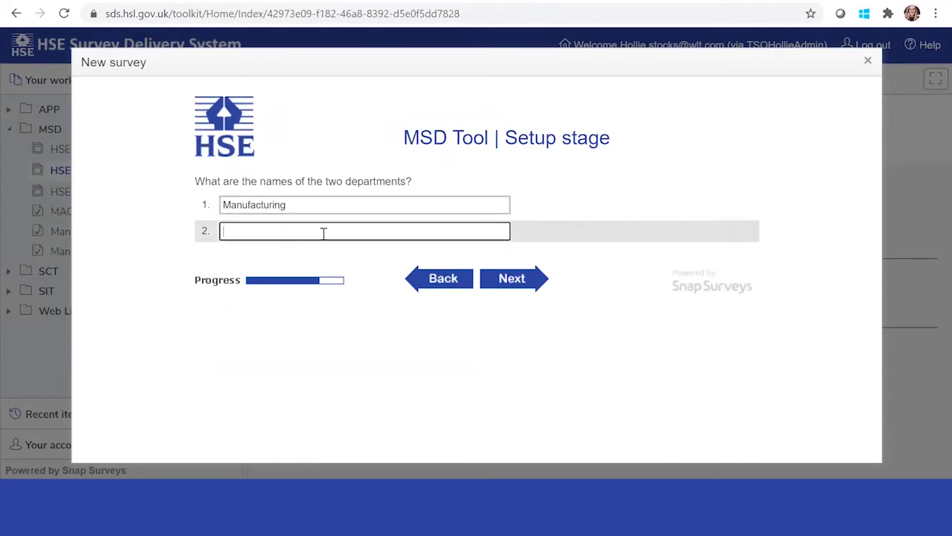
pyautogui.write('Warehous')
pyautogui.write('Warehouse & Devlivery')
pyautogui.press('BackSpace')
pyautogui.write('very')
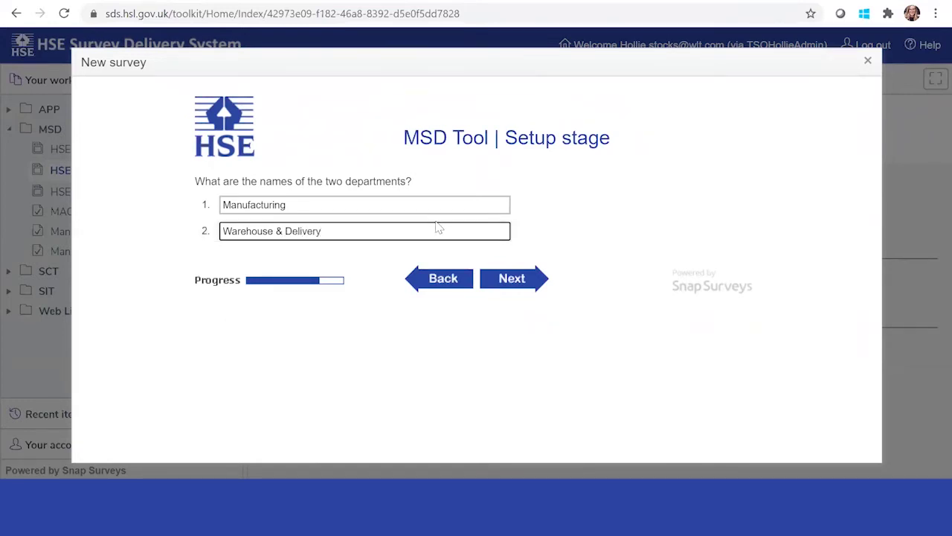
pyautogui.click(518, 279)
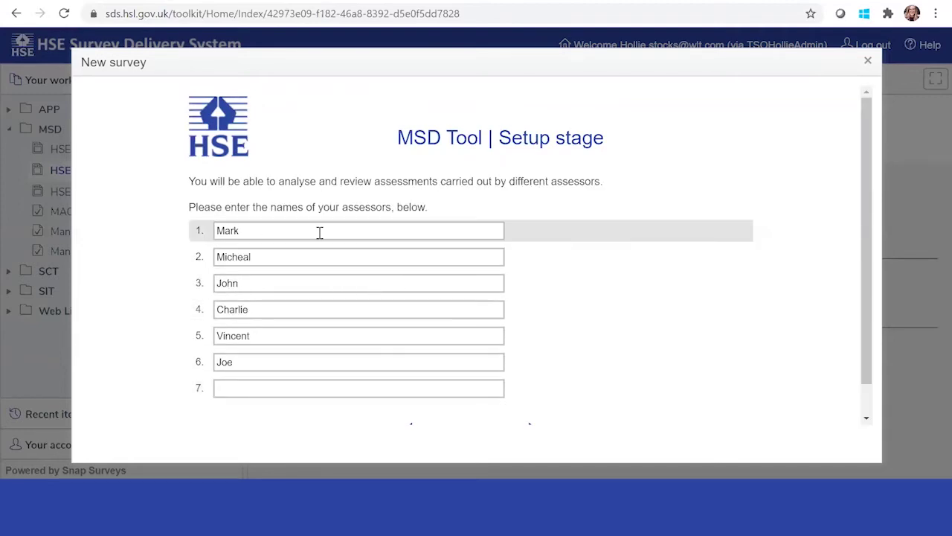
# Enter a seventh assessor's name, finish the wizard and build the assessment.
pyautogui.click(269, 386)
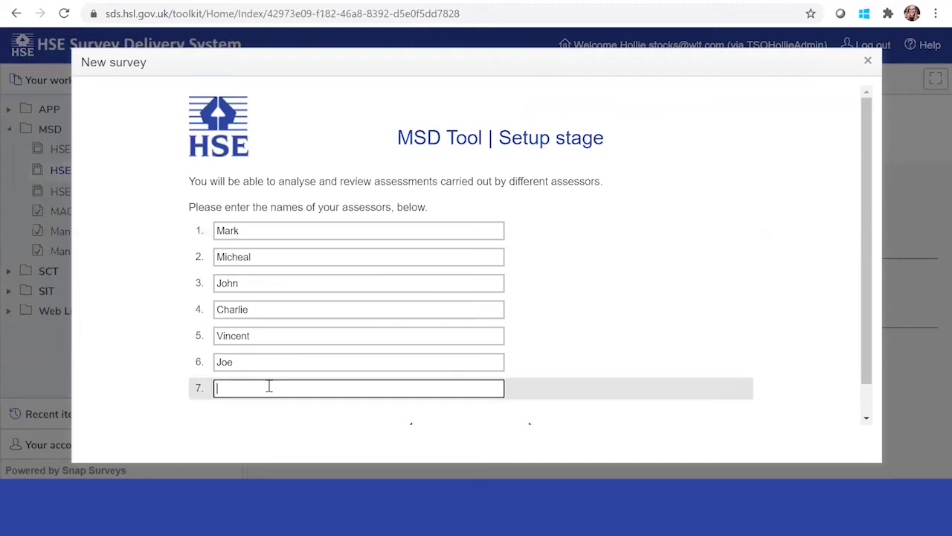
pyautogui.scroll(-1, 269, 386)
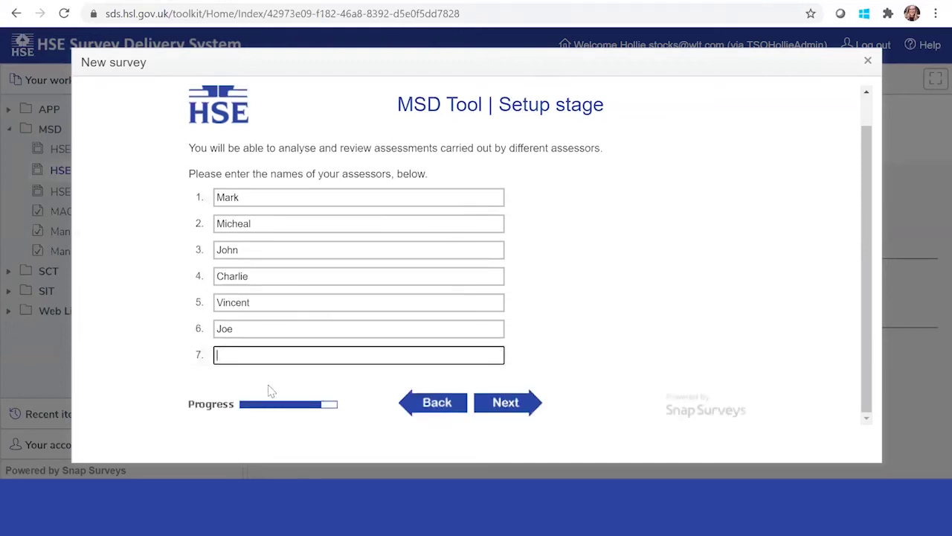
pyautogui.write('J')
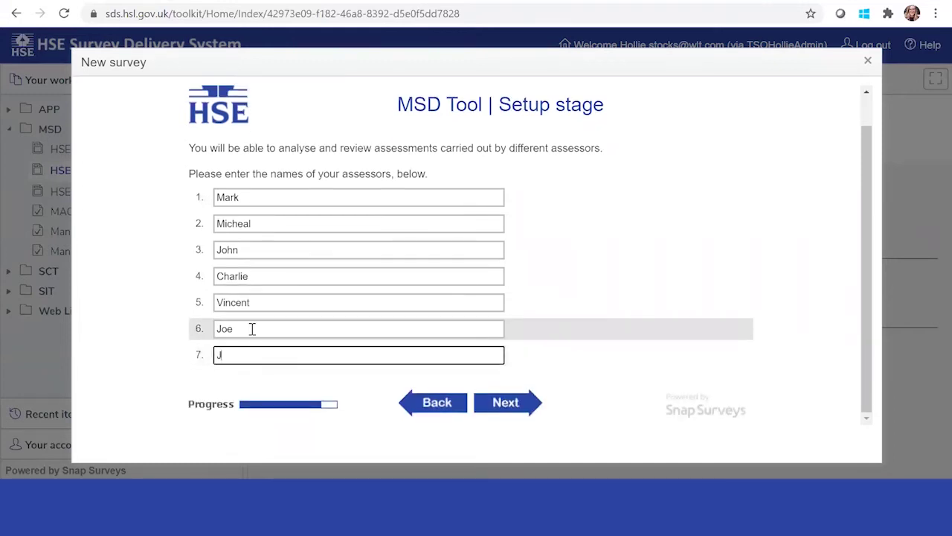
pyautogui.write('ohn')
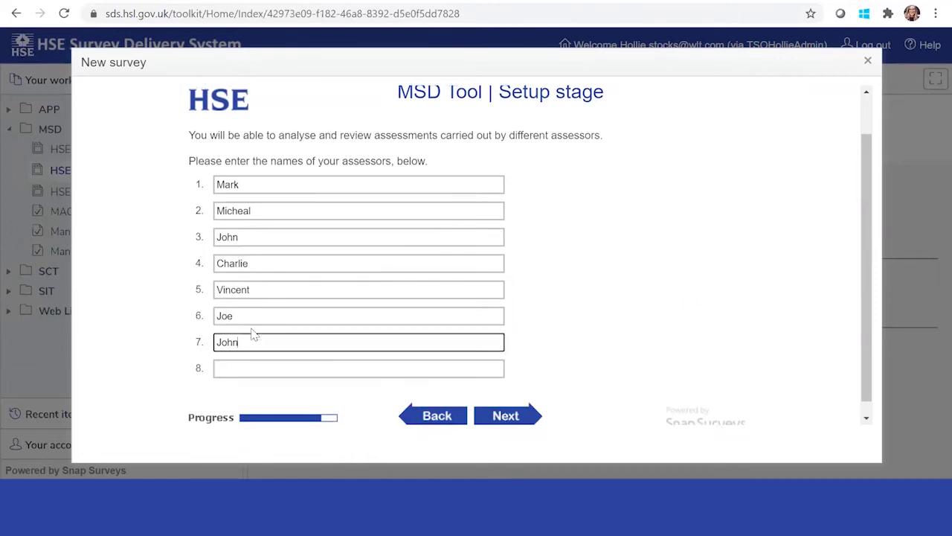
pyautogui.press('BackSpace')
pyautogui.write('mes')
pyautogui.click(505, 415)
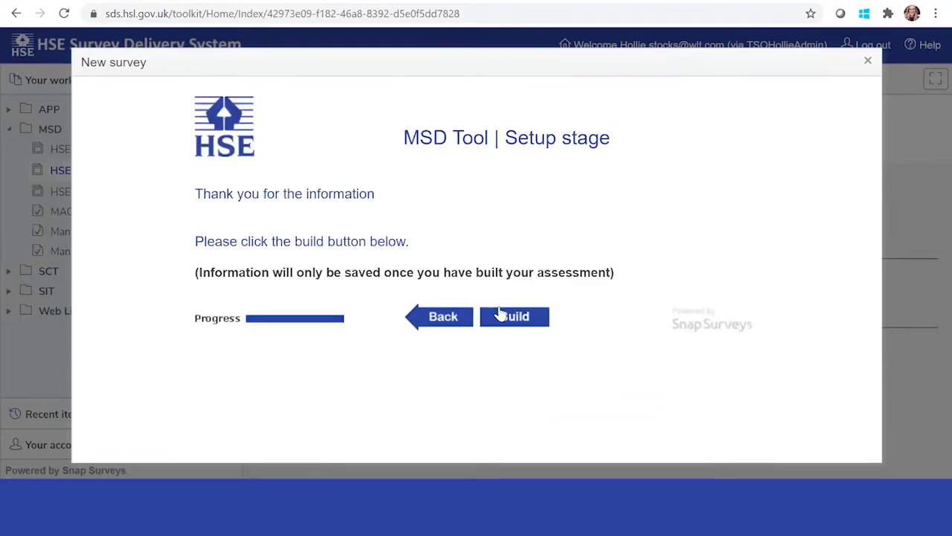
pyautogui.click(502, 315)
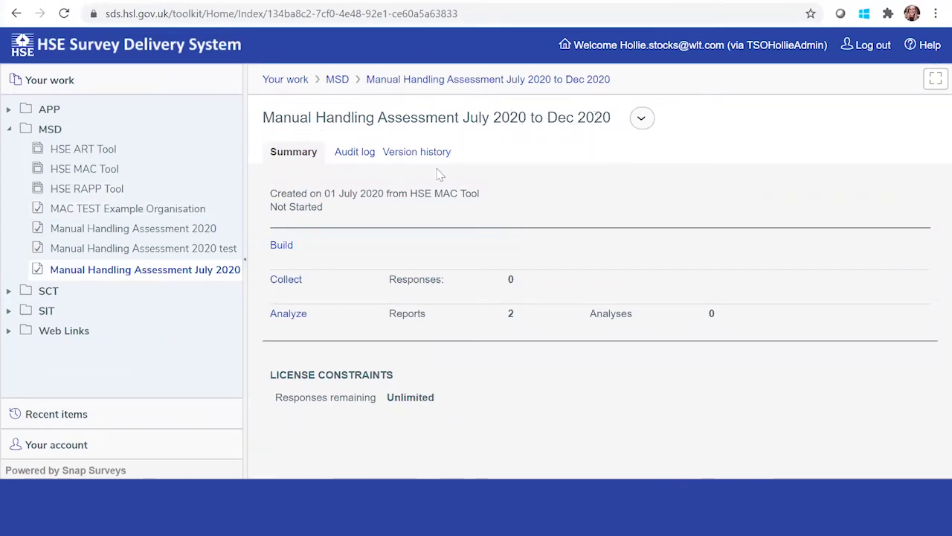
# Review the built questionnaire from its Introduction to the report e-mail request, returning to the top.
pyautogui.click(282, 245)
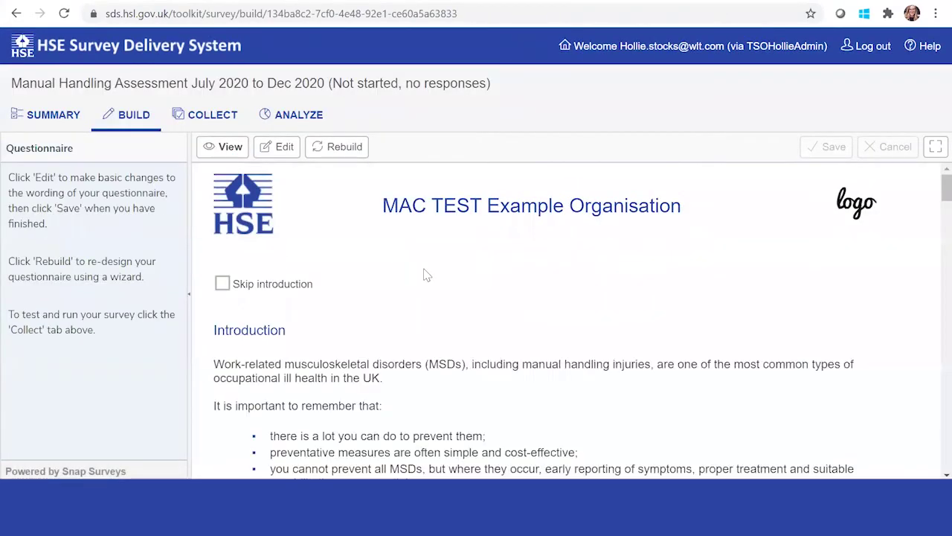
pyautogui.scroll(-5, 424, 340)
pyautogui.scroll(-20, 423, 338)
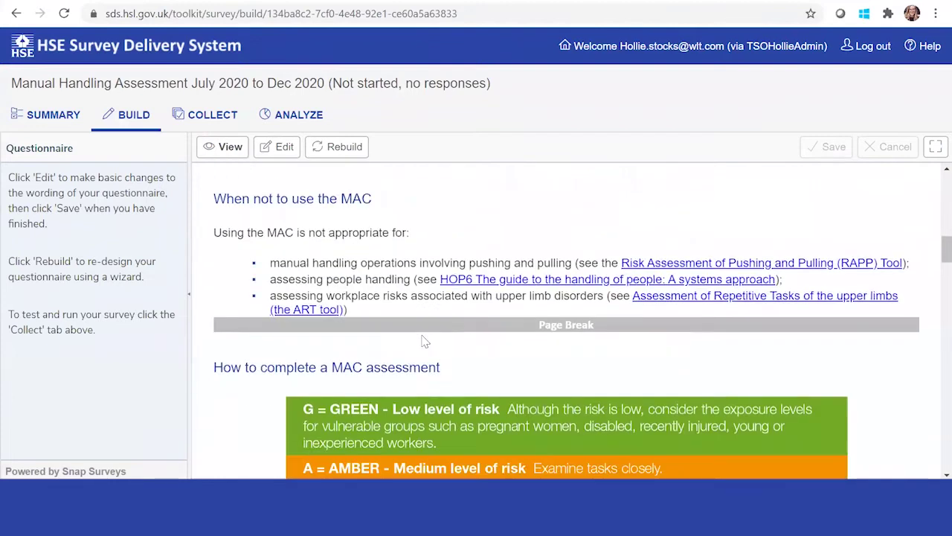
pyautogui.scroll(-20, 423, 336)
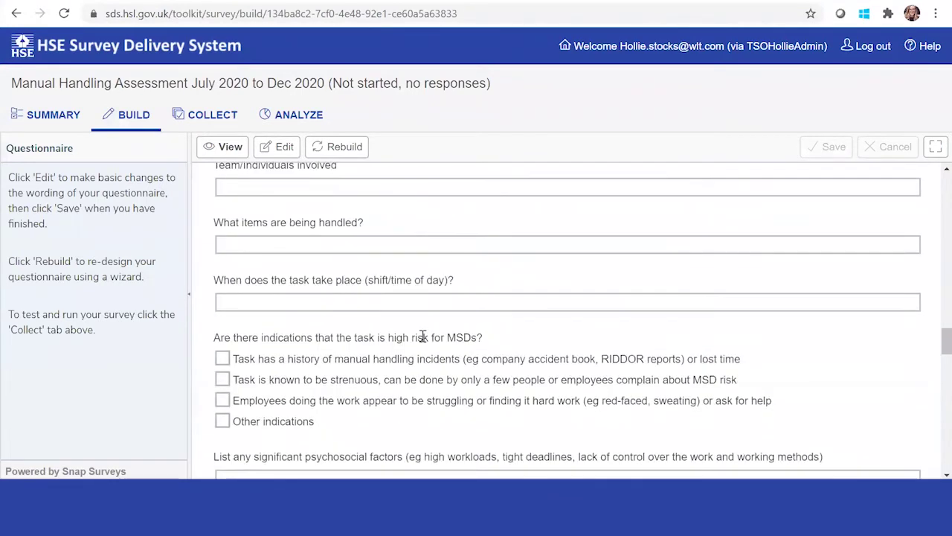
pyautogui.scroll(-8, 422, 341)
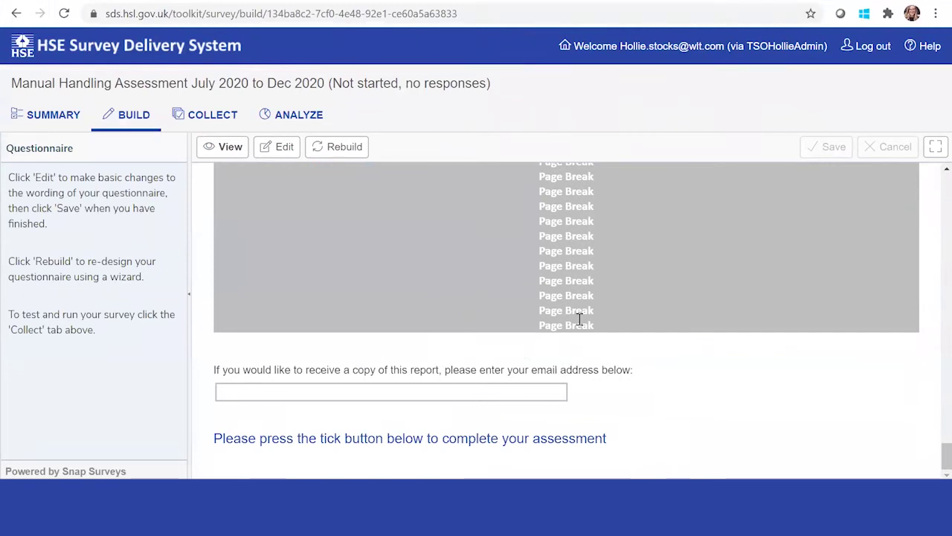
pyautogui.scroll(10, 504, 305)
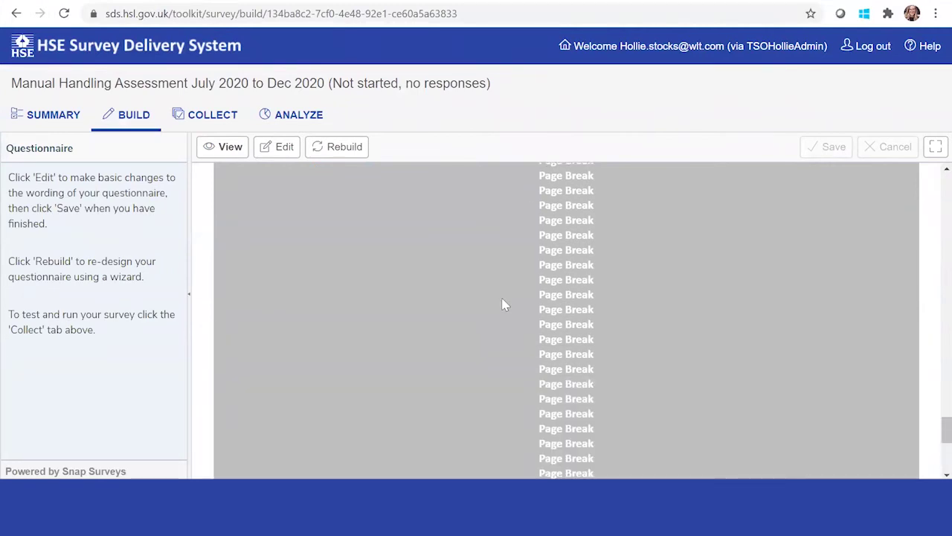
pyautogui.scroll(10, 504, 305)
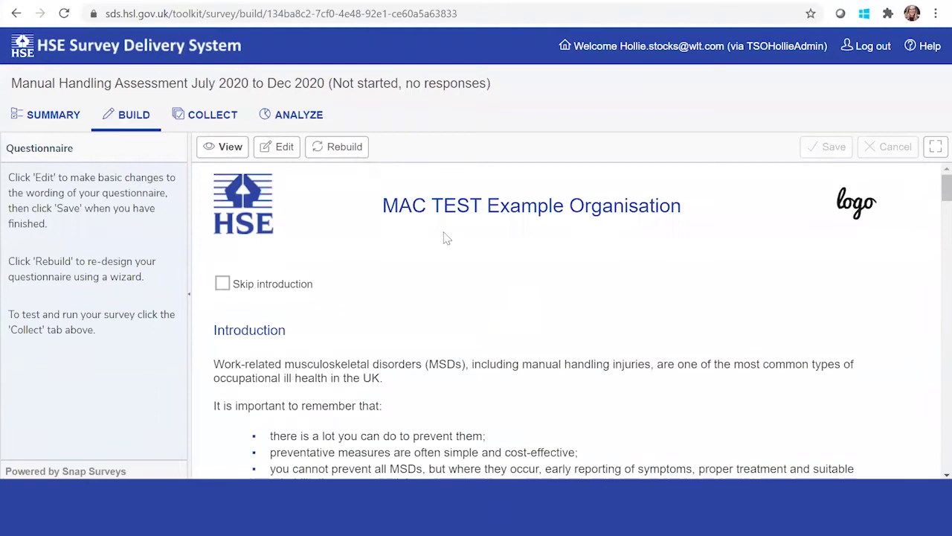
# Check the collection overview's interviewing schedule, closing it without changes.
pyautogui.click(222, 119)
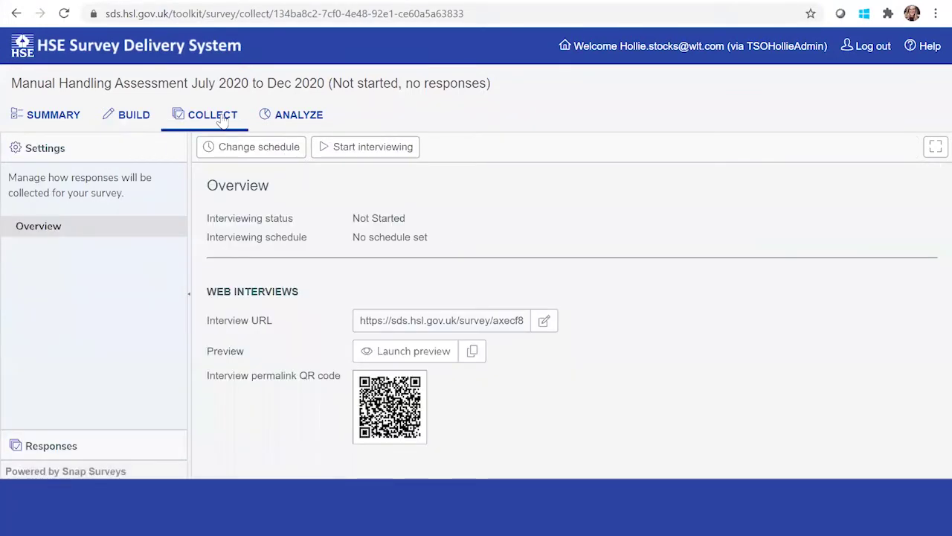
pyautogui.click(247, 154)
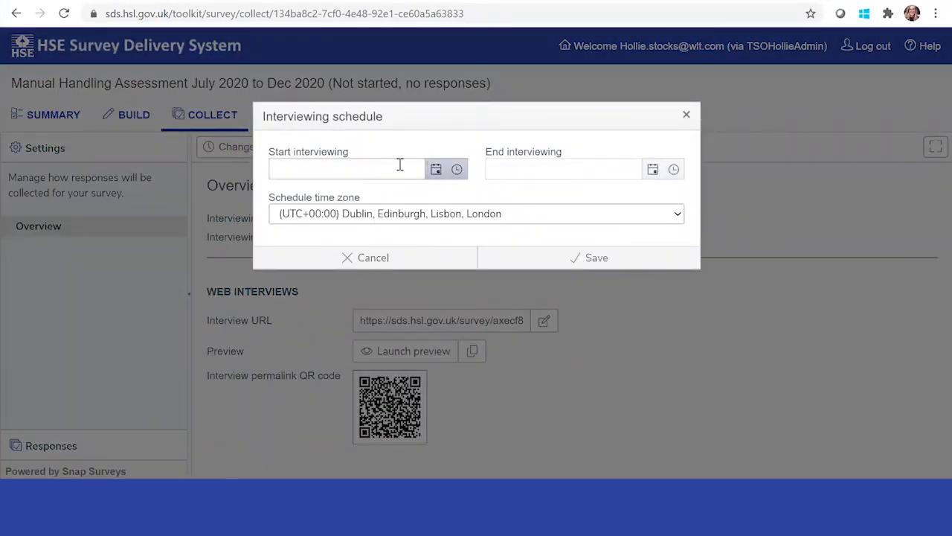
pyautogui.click(685, 115)
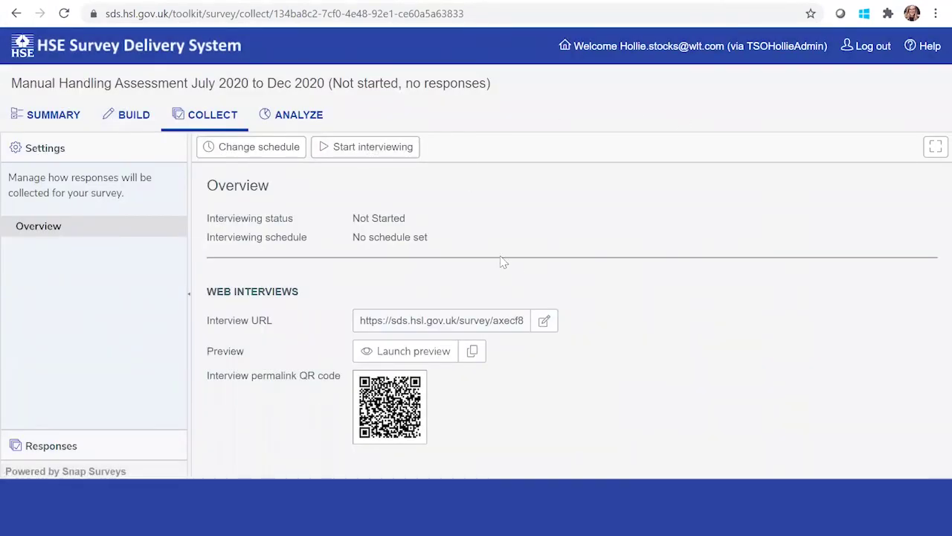
# Select the full web interview URL in the collection overview.
pyautogui.moveTo(523, 320); pyautogui.dragTo(351, 331)
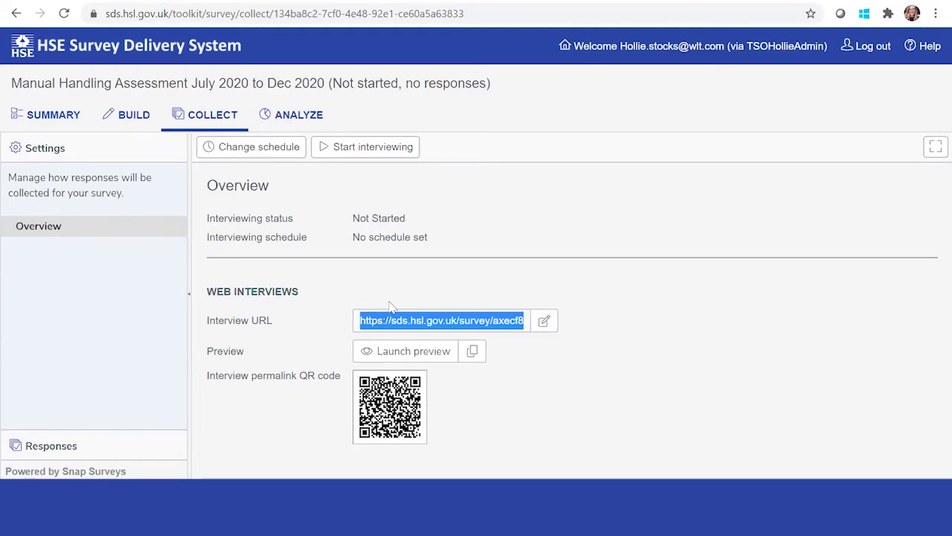
# Launch the survey preview and read through its Introduction and legal overview.
pyautogui.click(430, 357)
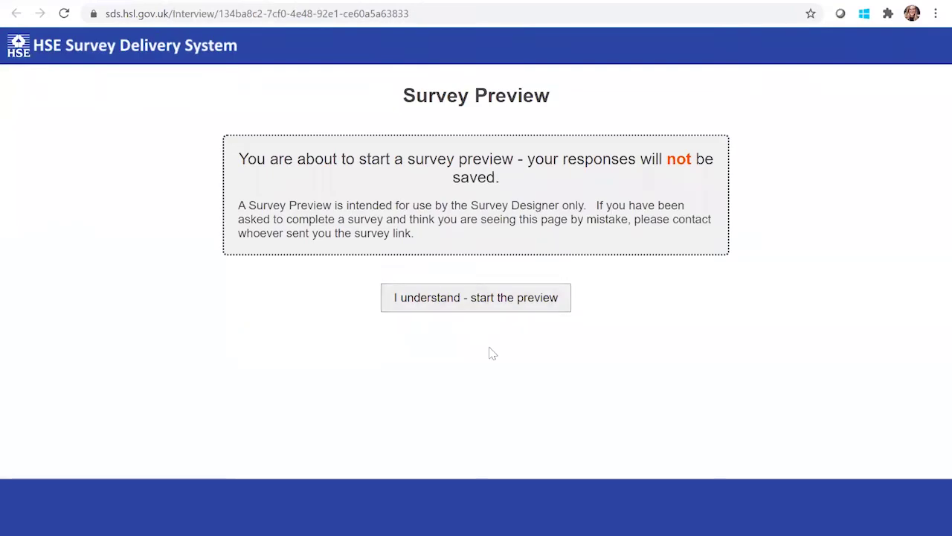
pyautogui.click(476, 298)
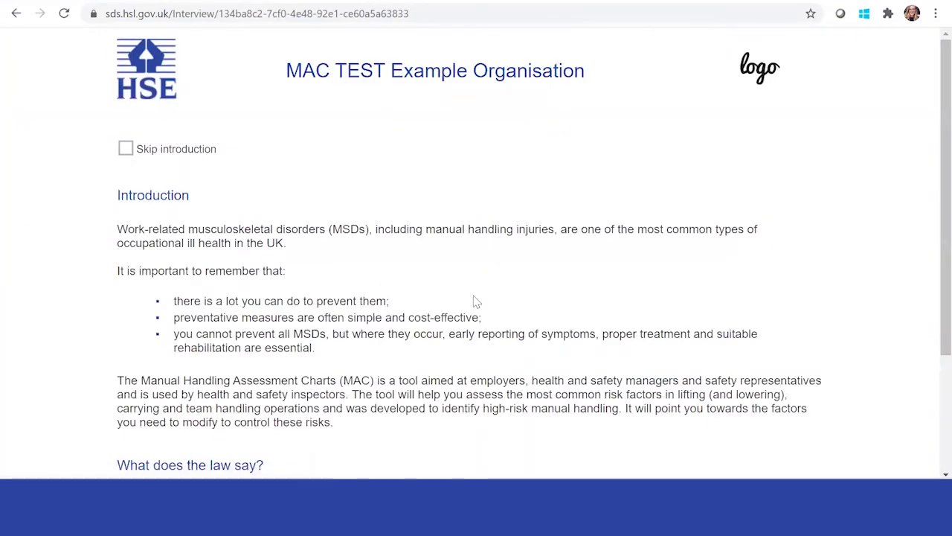
pyautogui.scroll(-1, 457, 221)
pyautogui.scroll(1, 456, 223)
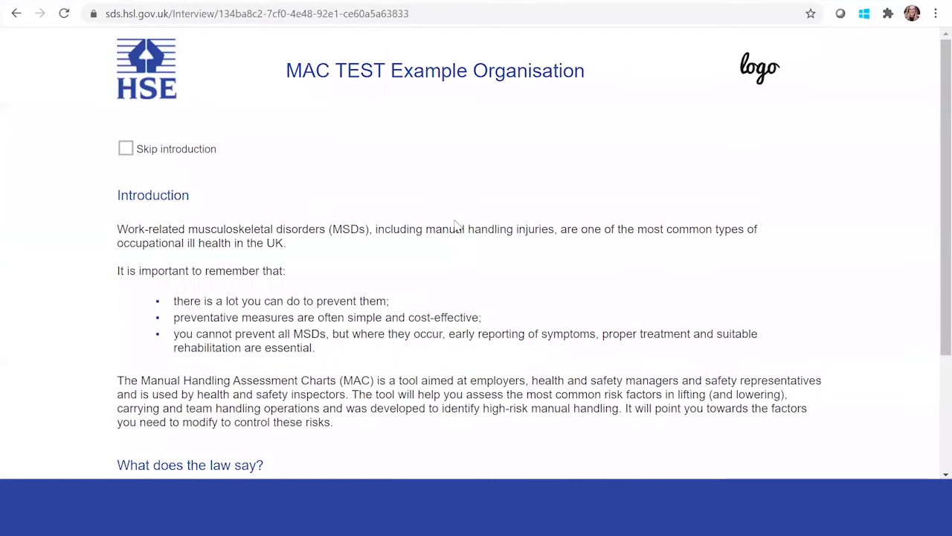
pyautogui.scroll(-2, 457, 223)
pyautogui.scroll(1, 455, 221)
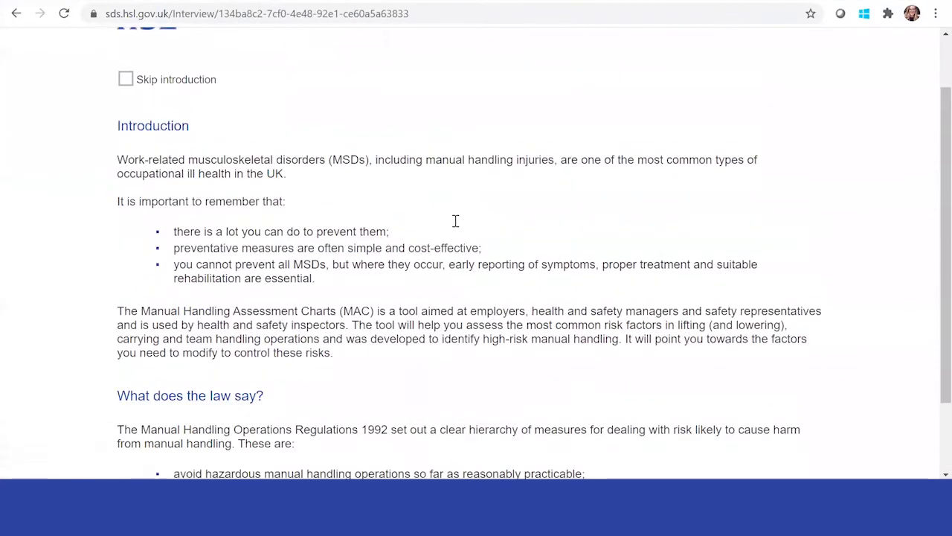
pyautogui.scroll(-1, 456, 221)
pyautogui.scroll(-1, 349, 165)
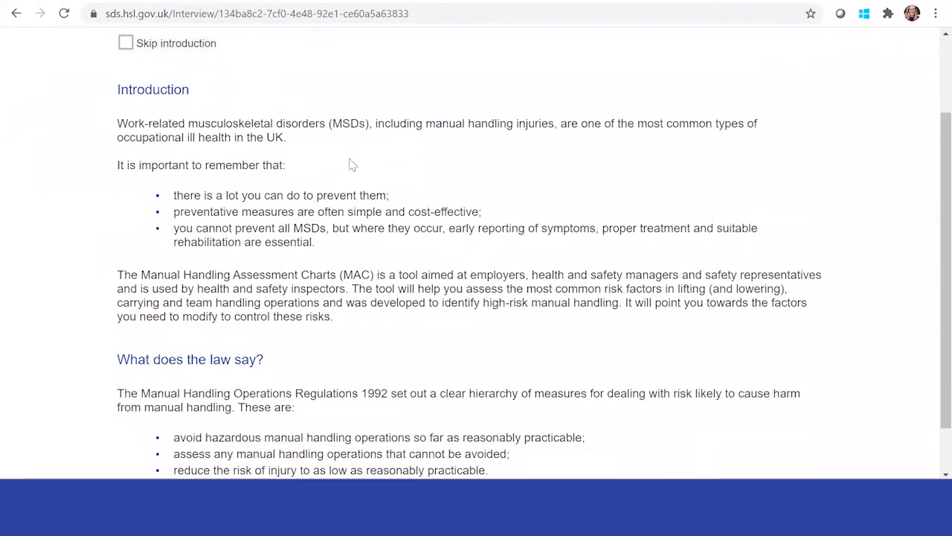
pyautogui.scroll(-1, 350, 160)
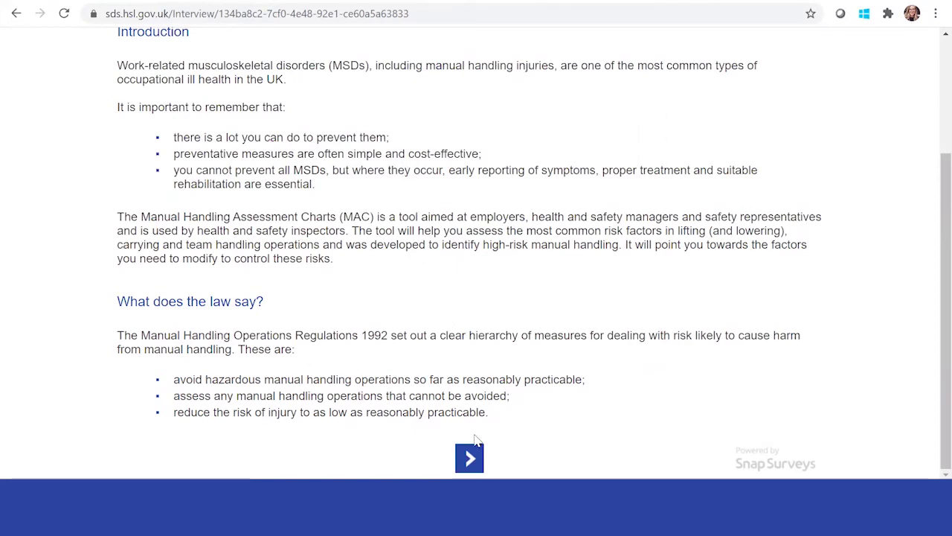
# Page past the MAC structure, risk-colour and how-to-complete guidance pages to the assessor details form.
pyautogui.click(470, 457)
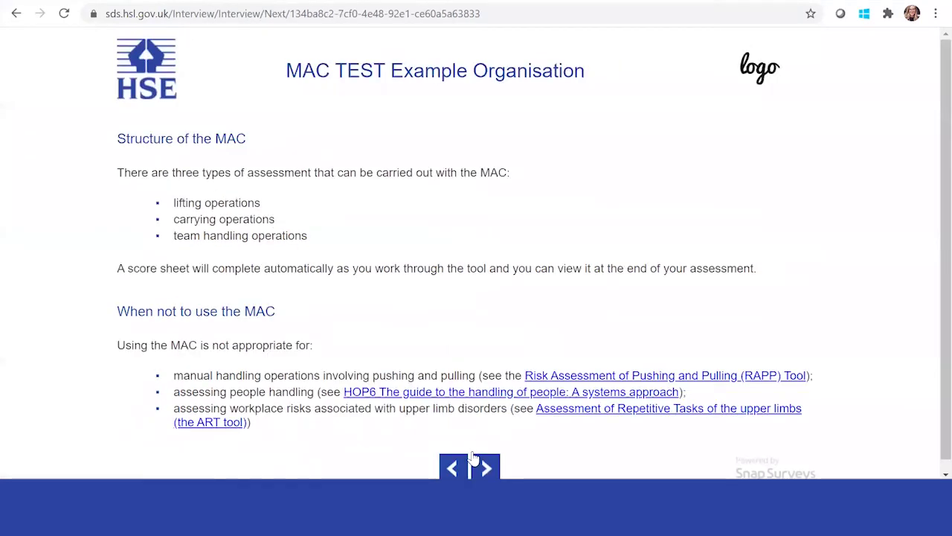
pyautogui.scroll(-1, 400, 325)
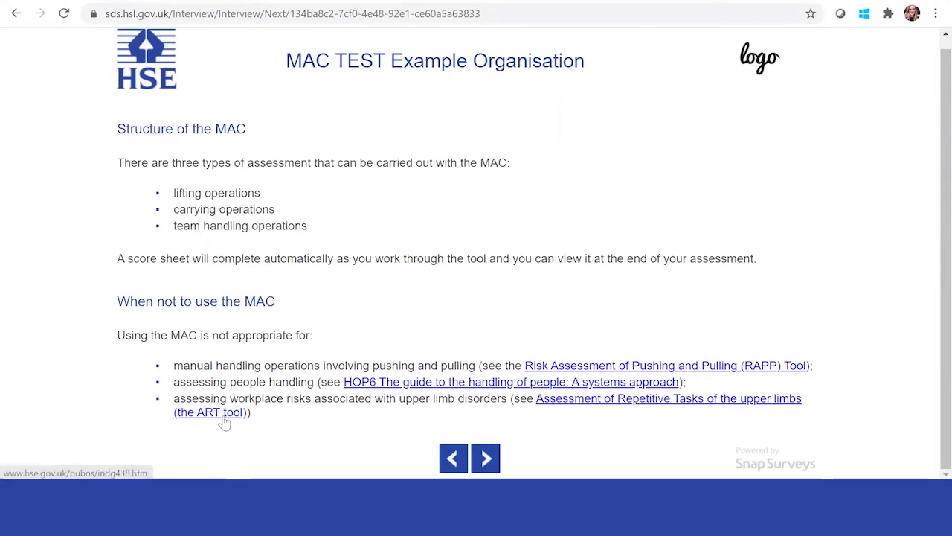
pyautogui.click(485, 458)
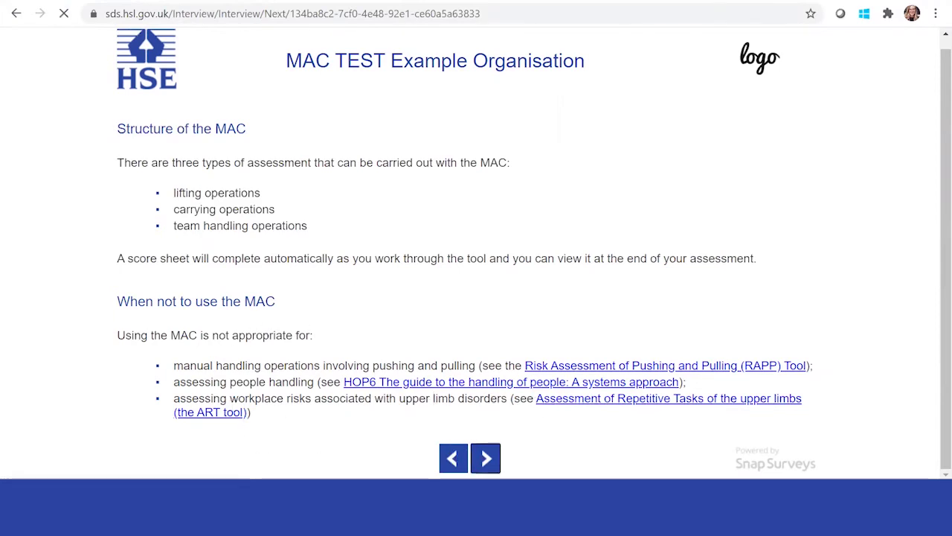
pyautogui.scroll(-1, 464, 304)
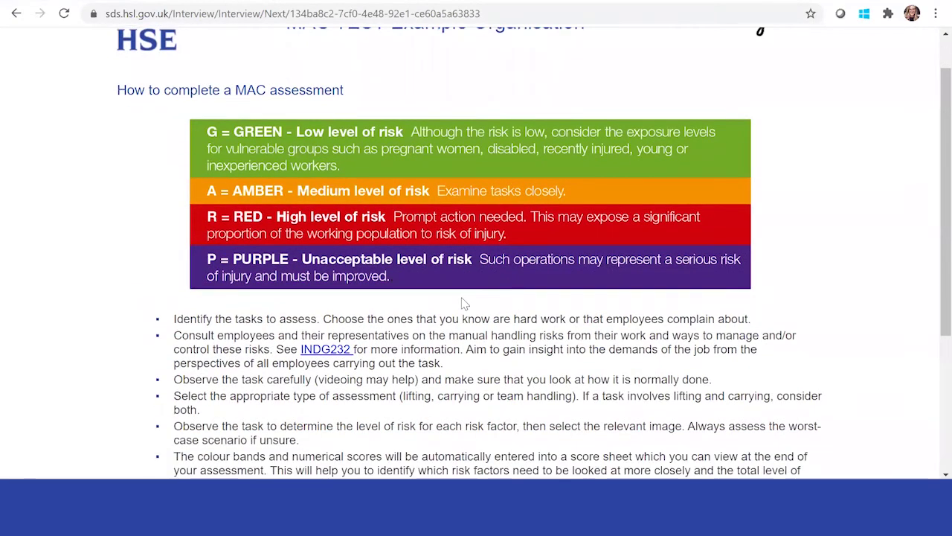
pyautogui.scroll(-5, 463, 304)
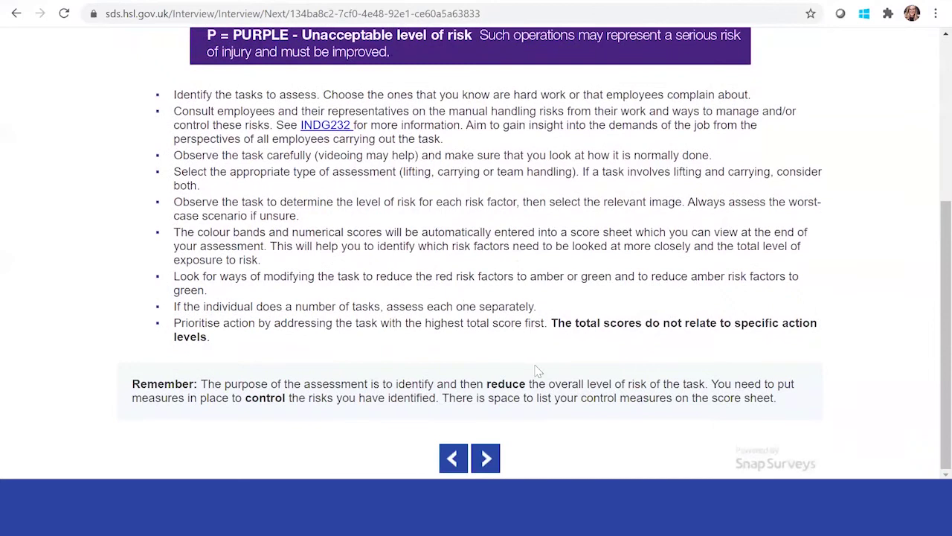
pyautogui.click(485, 457)
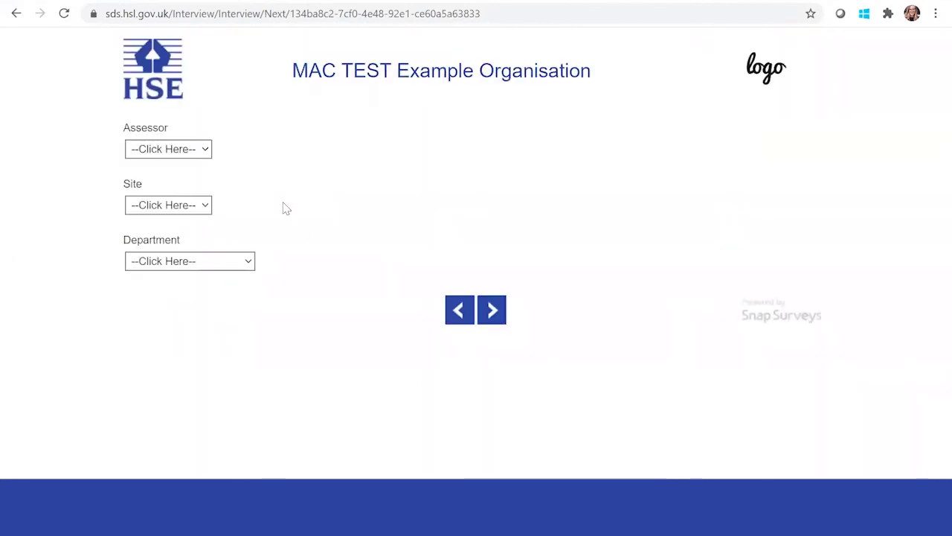
# Select the second listed assessor, site London and department Manufacturing.
pyautogui.click(201, 152)
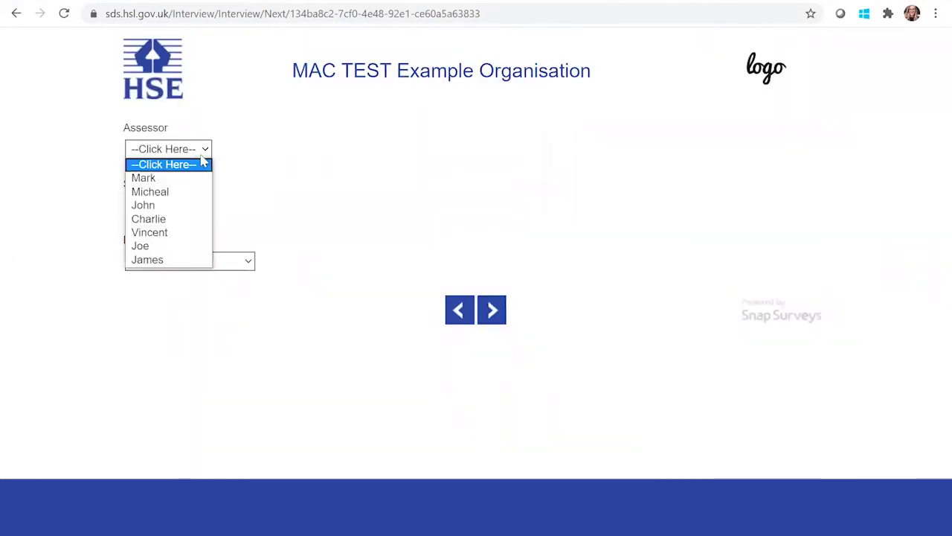
pyautogui.click(165, 193)
pyautogui.click(208, 208)
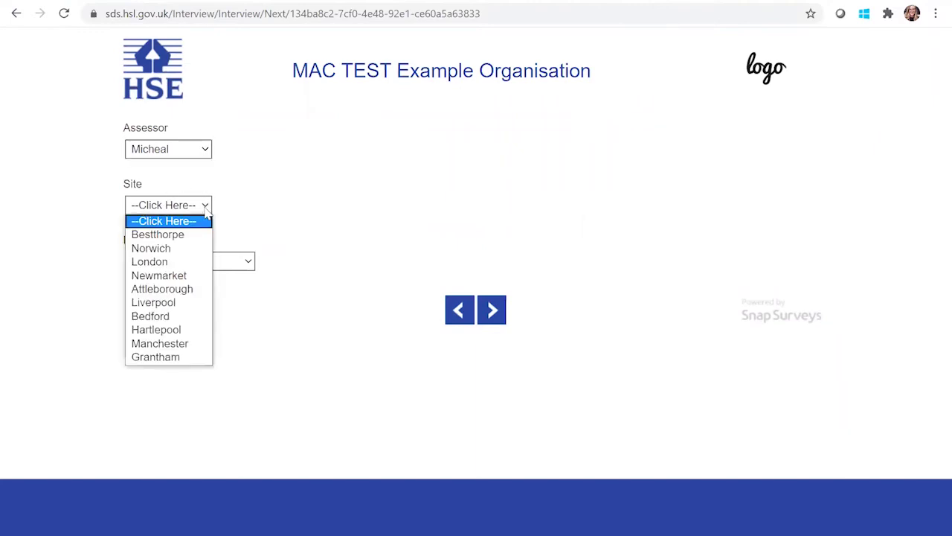
pyautogui.click(182, 261)
pyautogui.click(220, 261)
pyautogui.click(186, 289)
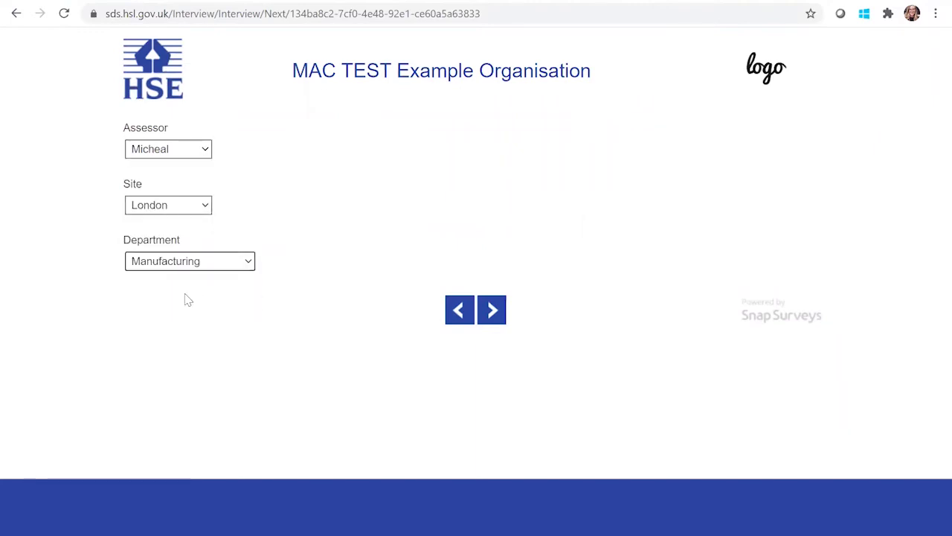
pyautogui.click(491, 311)
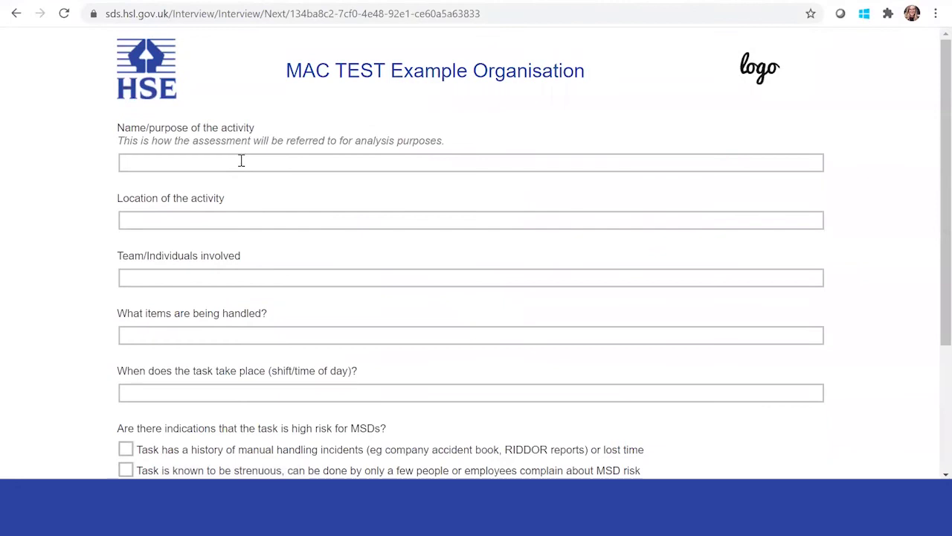
# Describe the activity as 'Loading boxes on to truck' at 'Dock B warehouse', correcting typos.
pyautogui.click(241, 160)
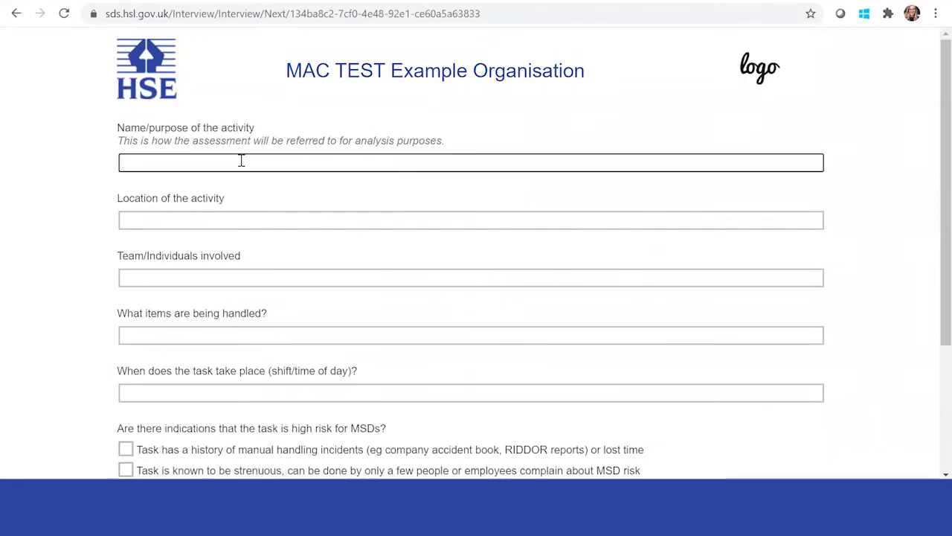
pyautogui.write('Loading cart')
pyautogui.press('BackSpace')
pyautogui.press('BackSpace')
pyautogui.press('BackSpace')
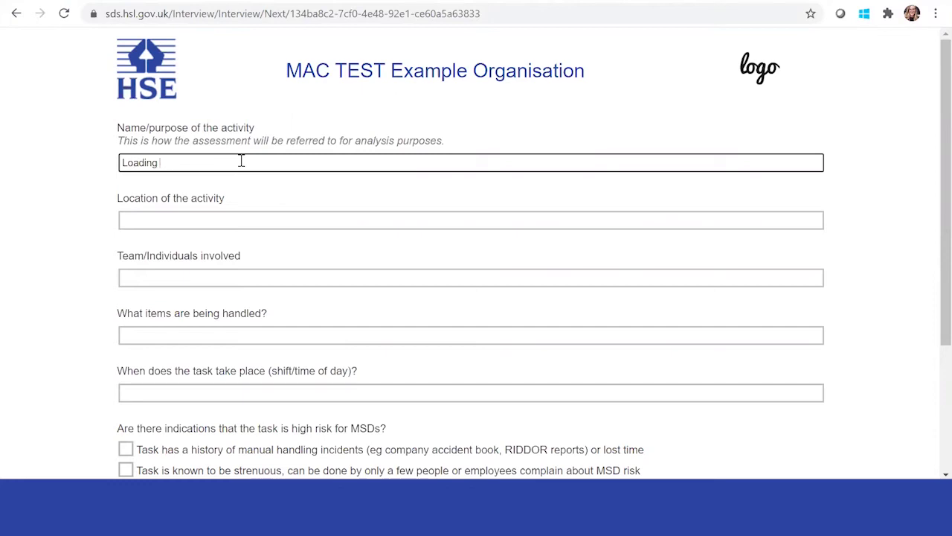
pyautogui.write('boxes on to truck')
pyautogui.click(250, 221)
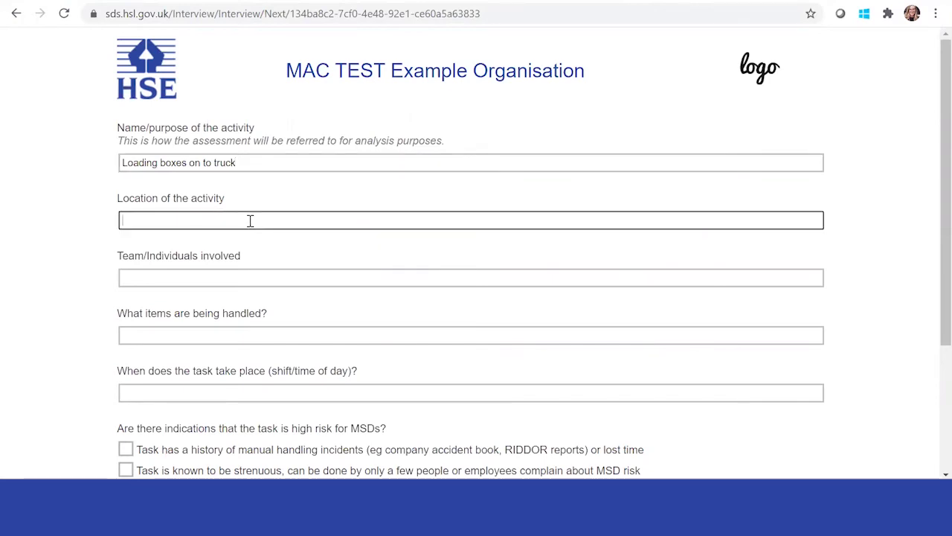
pyautogui.write('dick')
pyautogui.write('Dock ')
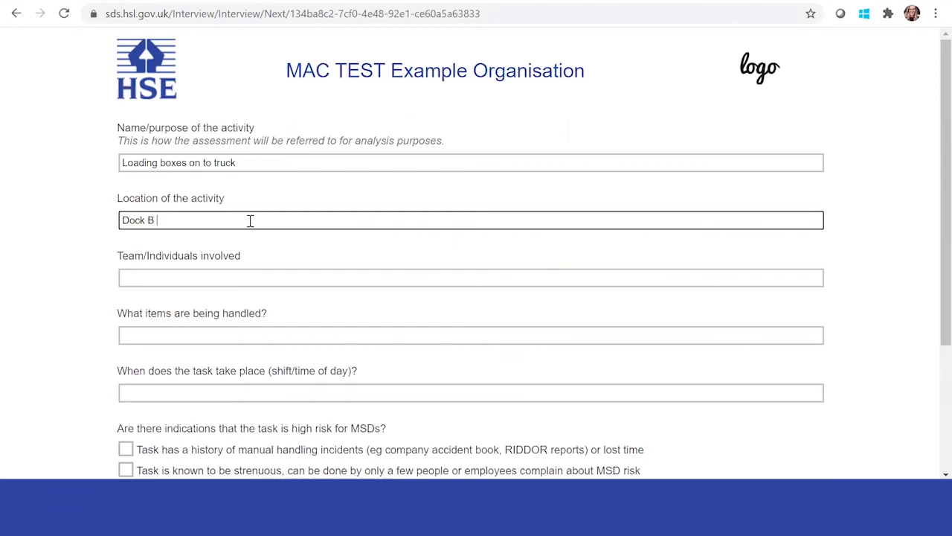
pyautogui.write('B warehouse J')
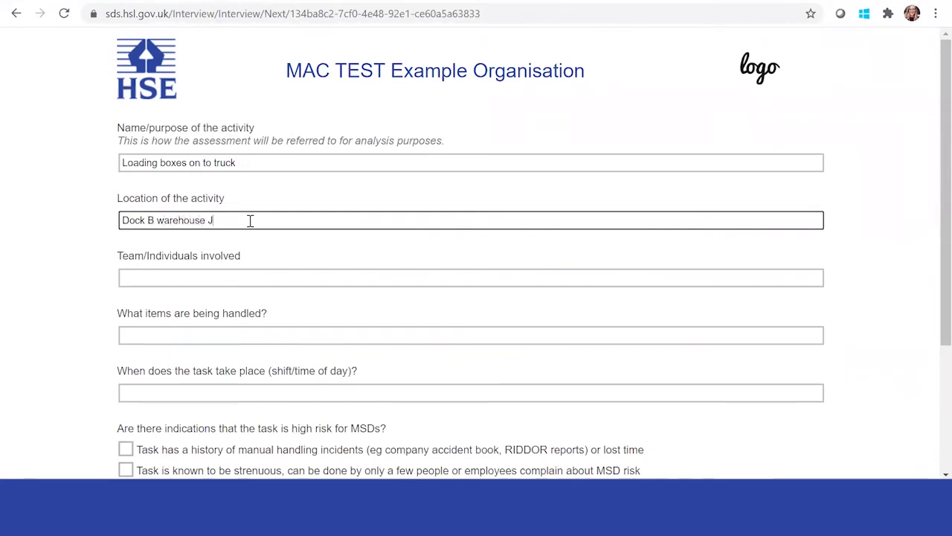
pyautogui.write('MAr')
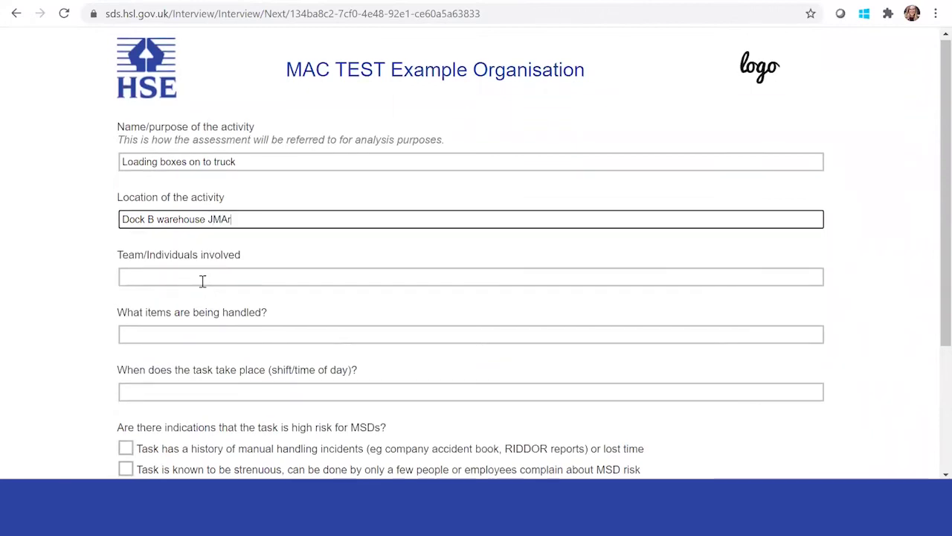
pyautogui.press('BackSpace')
pyautogui.press('BackSpace')
pyautogui.press('BackSpace')
pyautogui.press('BackSpace')
# Enter the two team members' names in the Team/Individuals field.
pyautogui.click(187, 277)
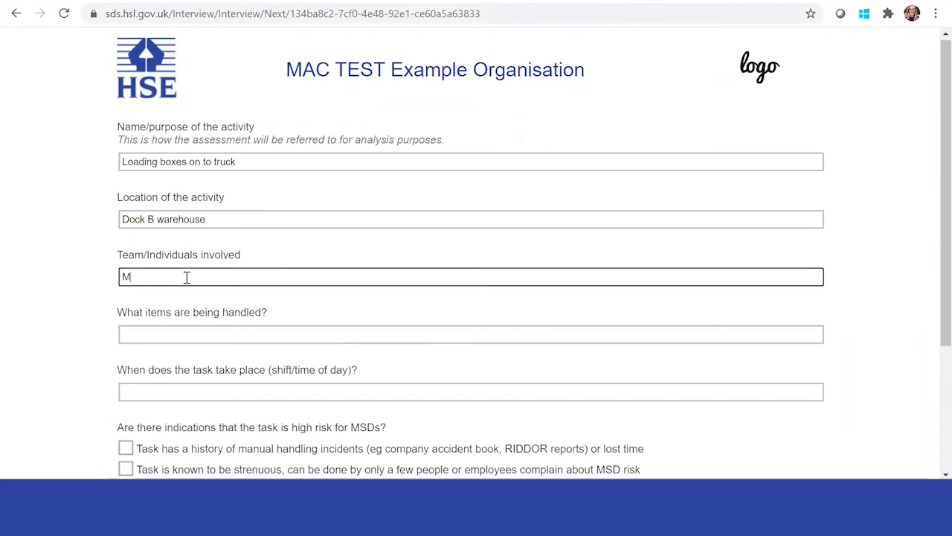
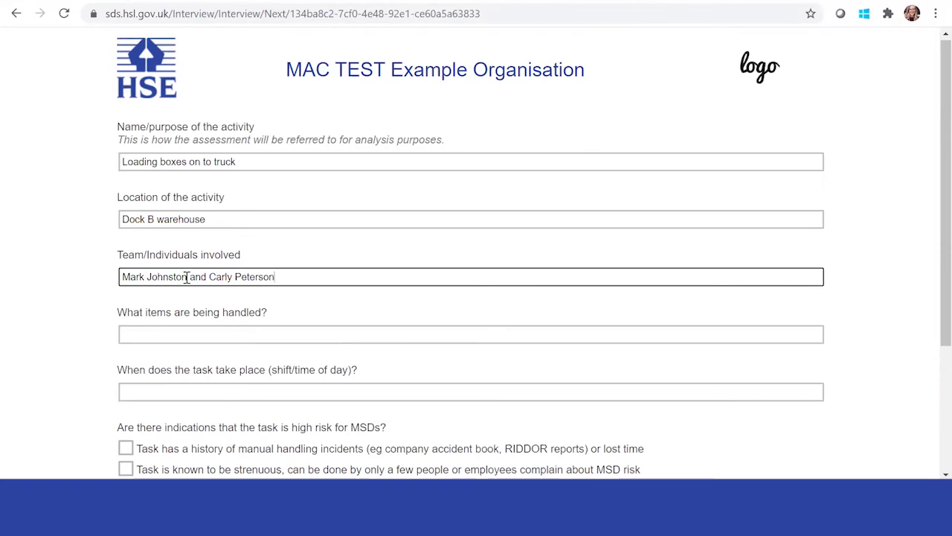
pyautogui.click(238, 337)
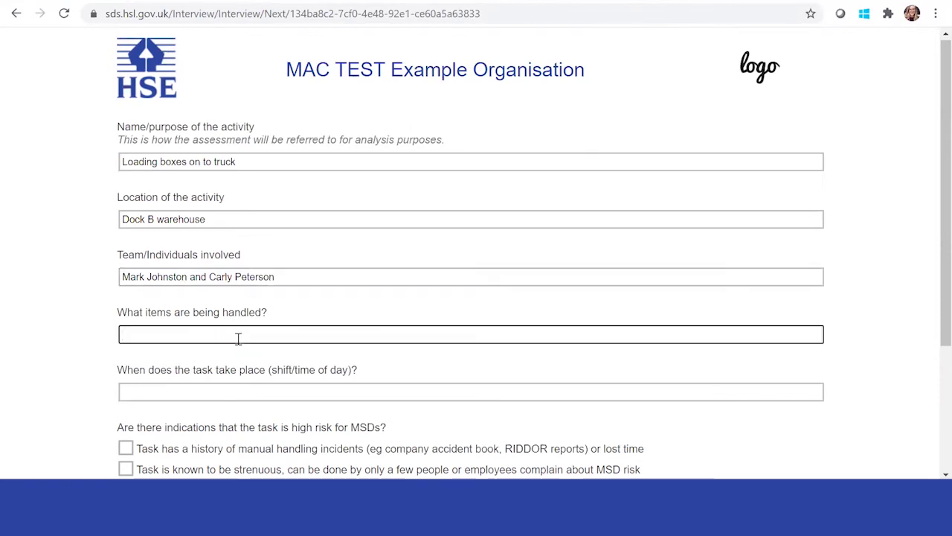
# Enter 'Boxes of books' as the items handled and 'Daily 3-5 pm' as the task timing.
pyautogui.write('boxes')
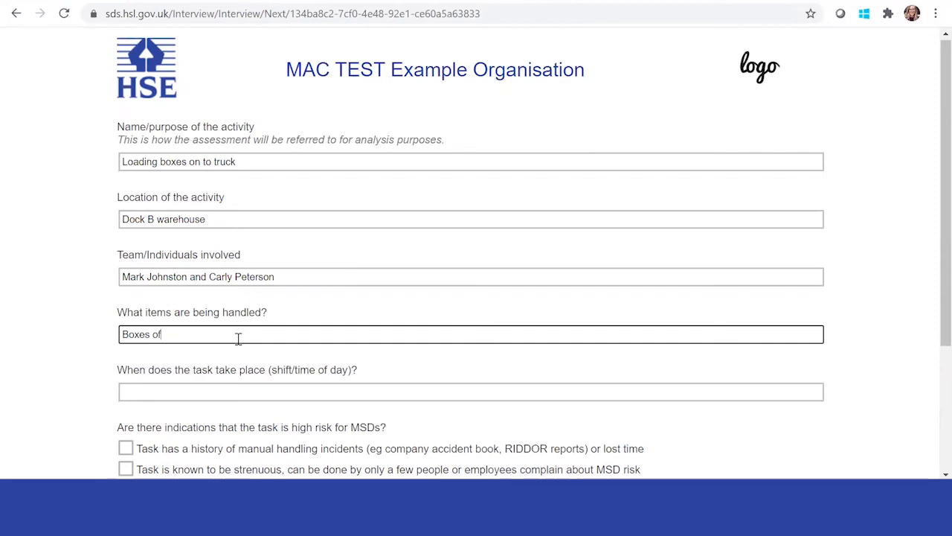
pyautogui.write('of books')
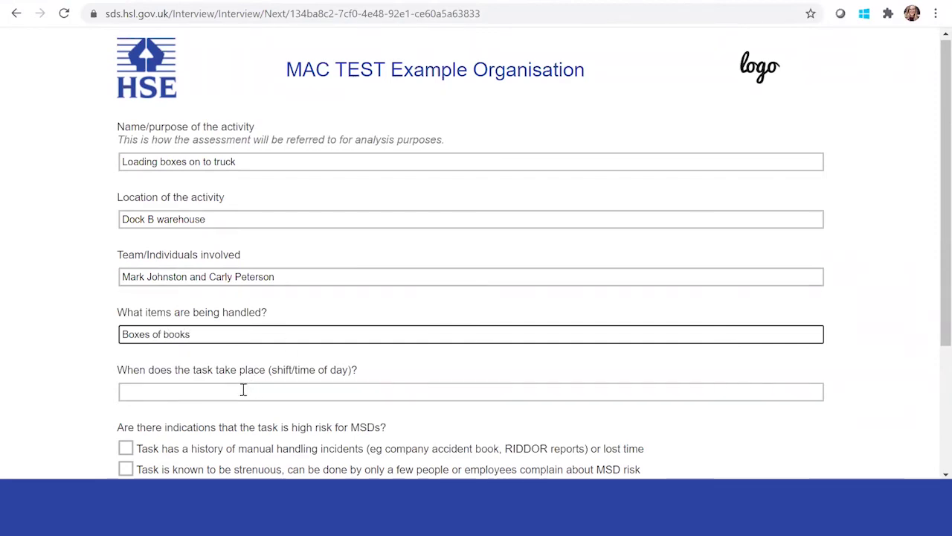
pyautogui.click(243, 389)
pyautogui.write('daily 3-5')
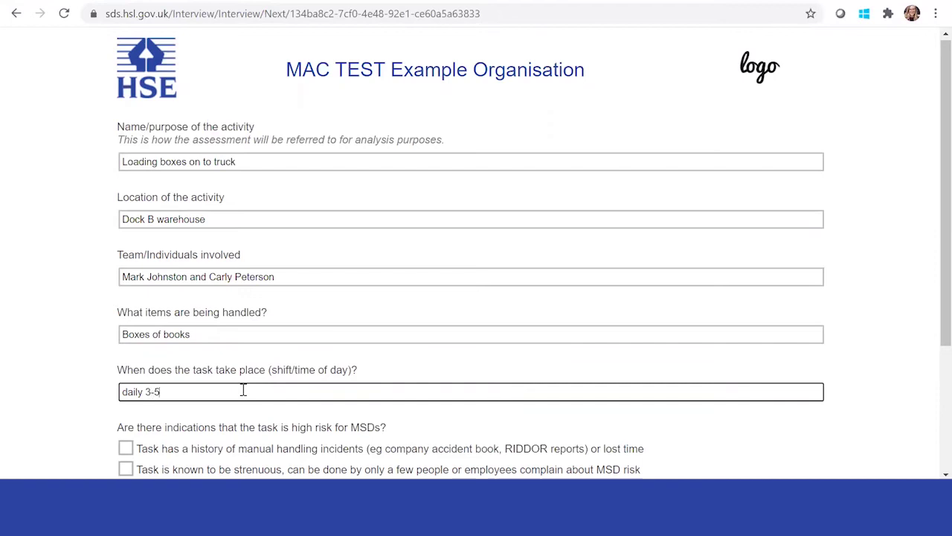
pyautogui.write('pm')
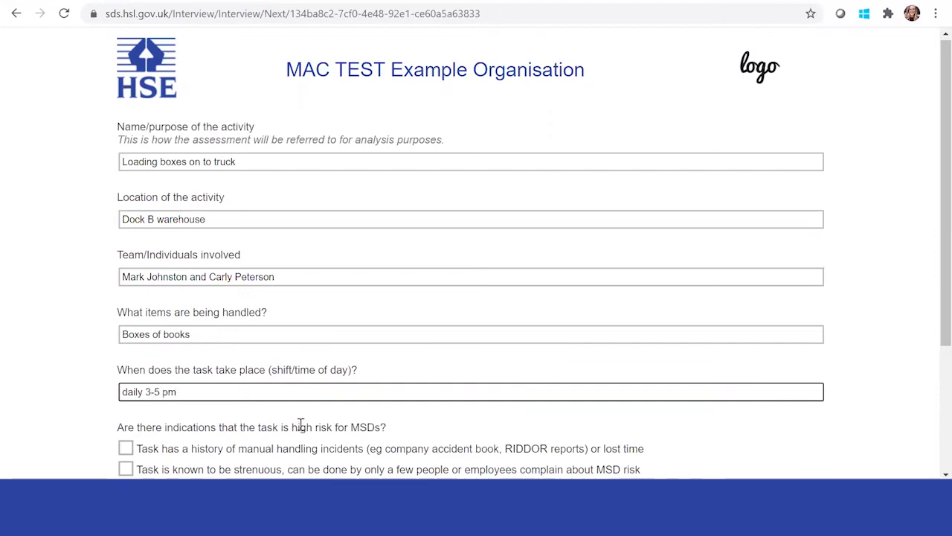
pyautogui.scroll(-1, 301, 424)
pyautogui.click(128, 314)
pyautogui.press('BackSpace')
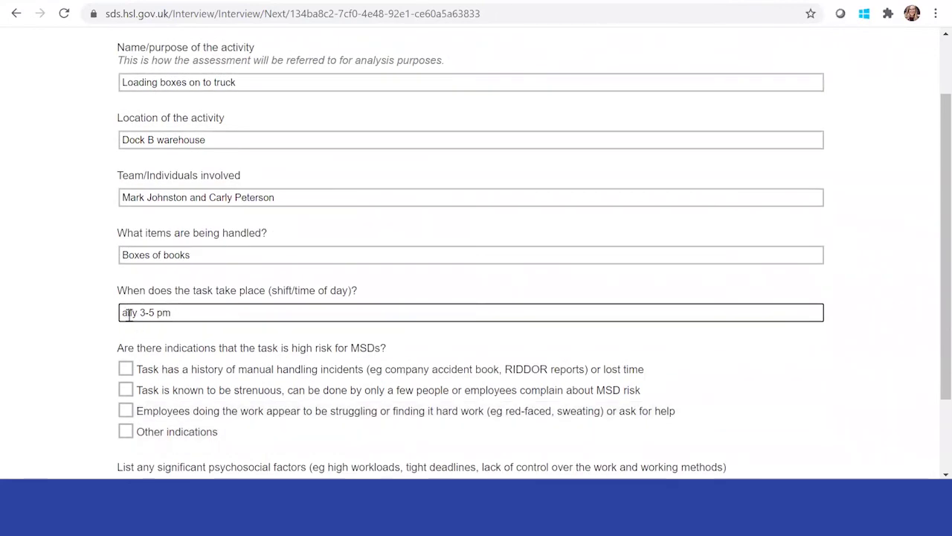
pyautogui.write('D')
pyautogui.scroll(1, 98, 234)
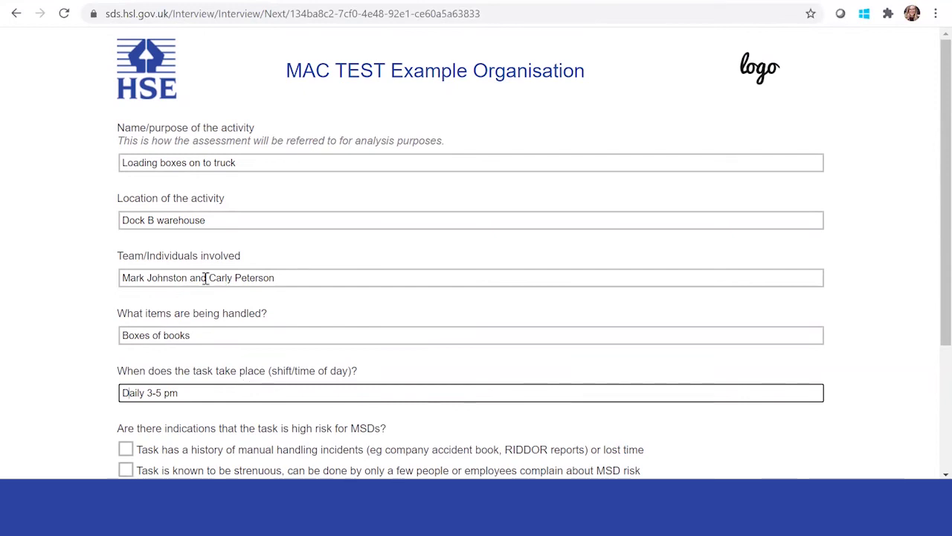
pyautogui.scroll(-2, 234, 332)
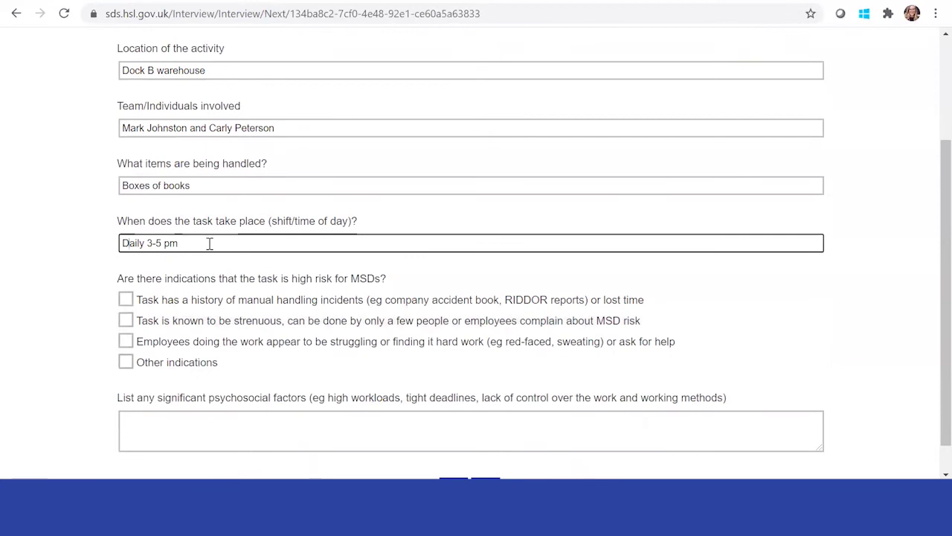
pyautogui.scroll(-1, 199, 280)
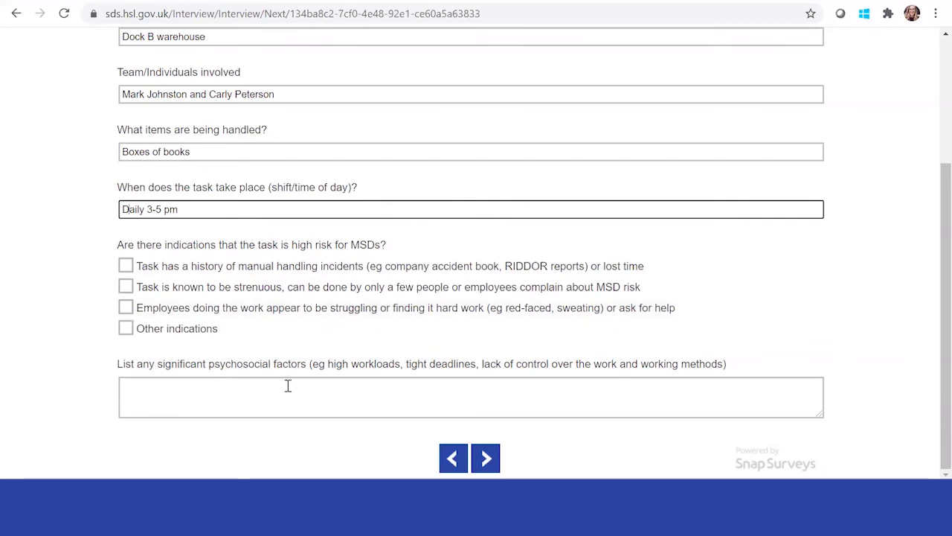
# Advance through the full-assessment checklist without ticking any boxes.
pyautogui.click(485, 455)
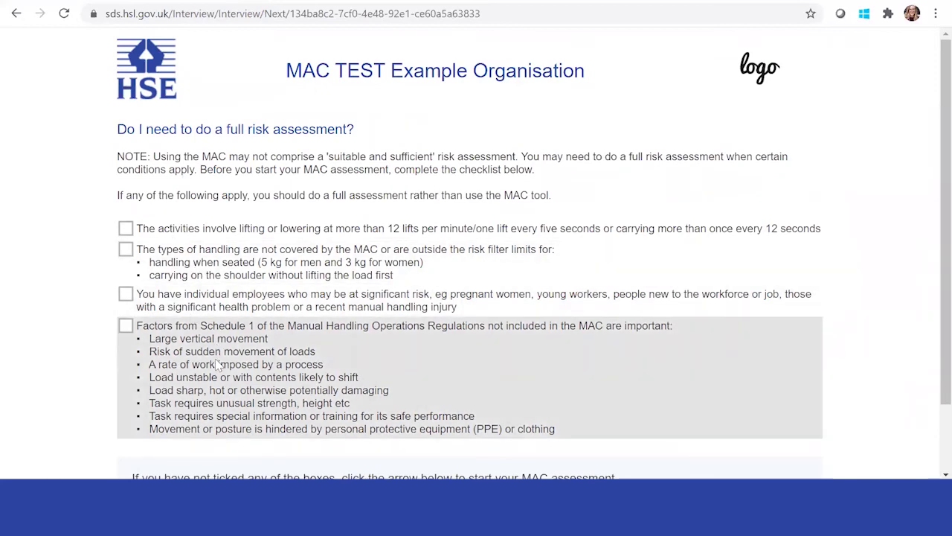
pyautogui.scroll(-1, 218, 339)
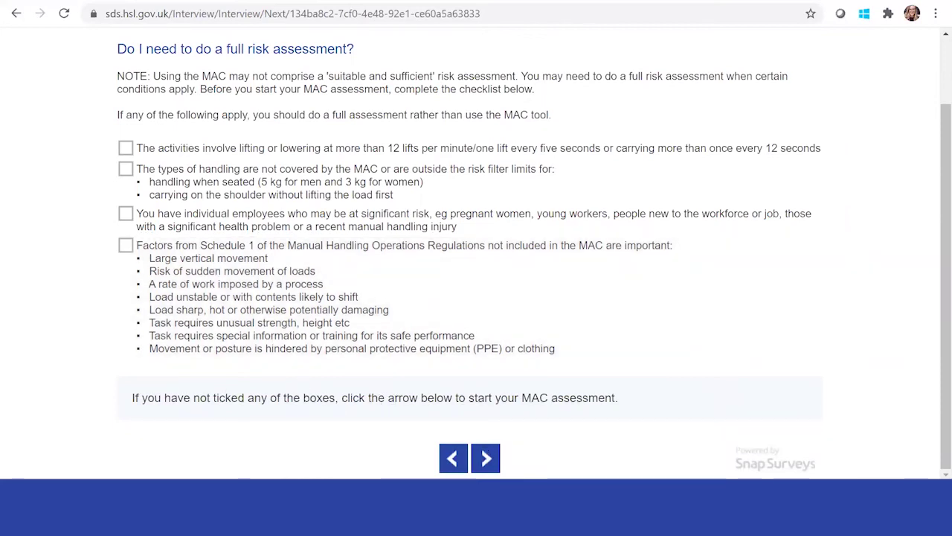
pyautogui.click(486, 457)
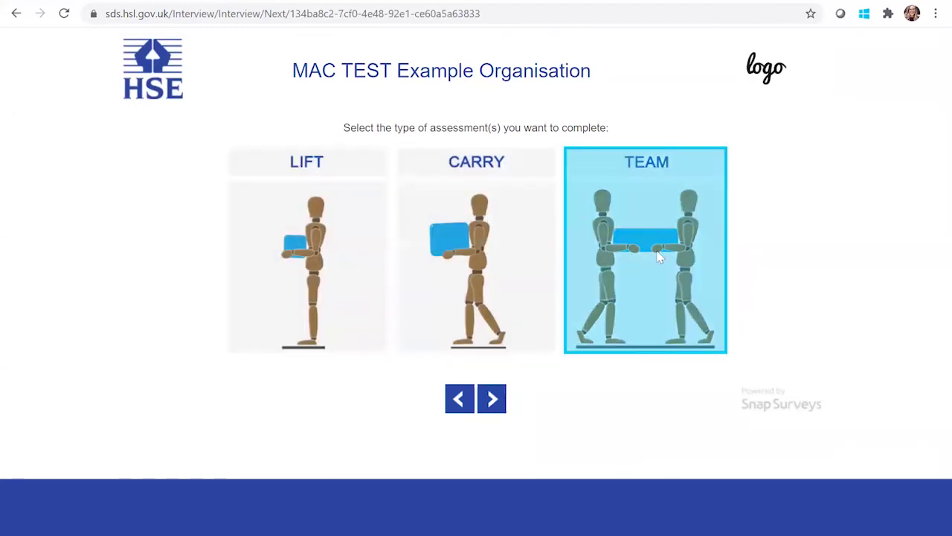
# Start the TEAM assessment and score load weight as amber A/4.
pyautogui.click(625, 222)
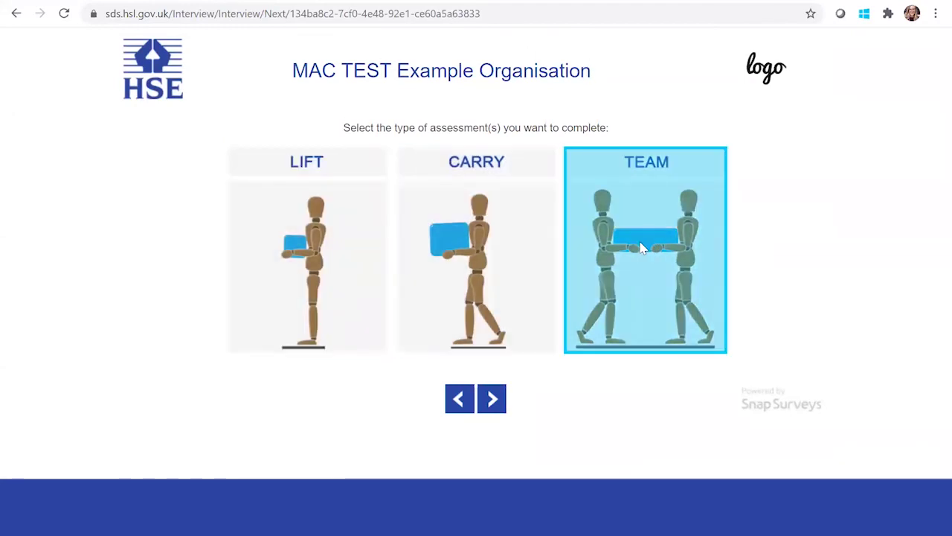
pyautogui.click(492, 401)
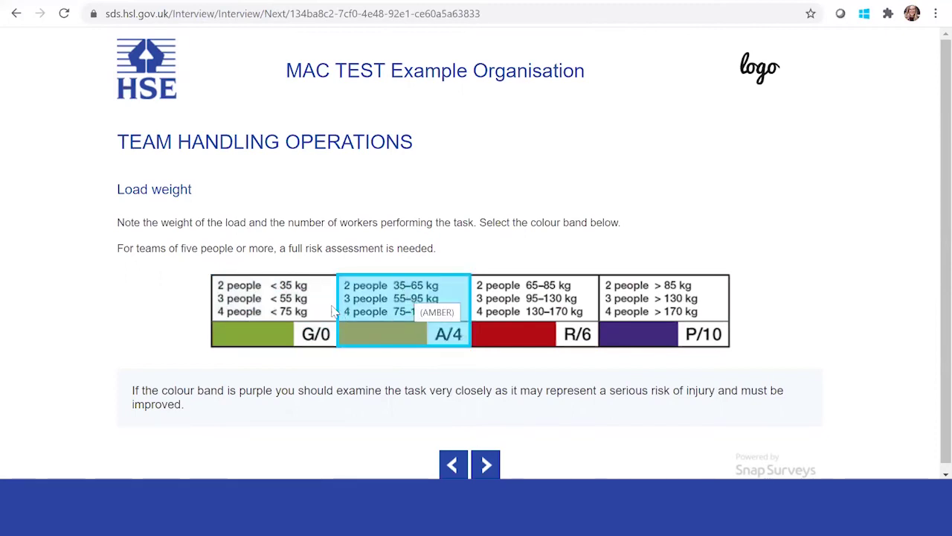
pyautogui.click(418, 305)
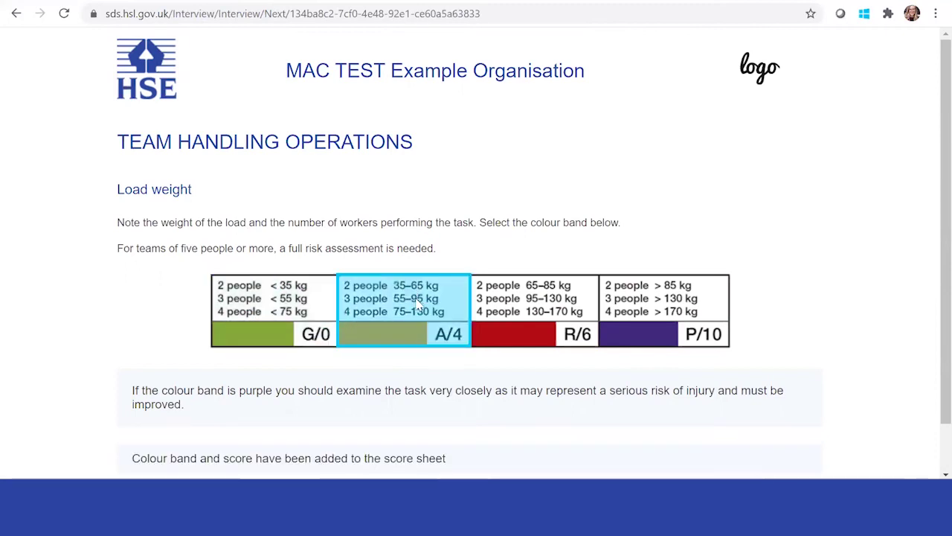
pyautogui.scroll(-1, 452, 357)
pyautogui.click(484, 457)
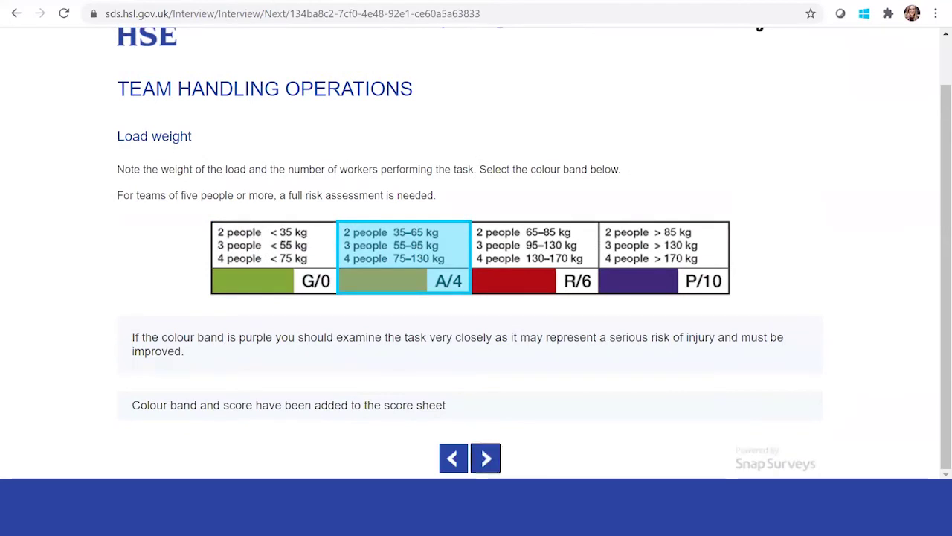
# Score hand distance A/3, vertical lift zones A/1 and postural constraints G/0.
pyautogui.scroll(-2, 396, 217)
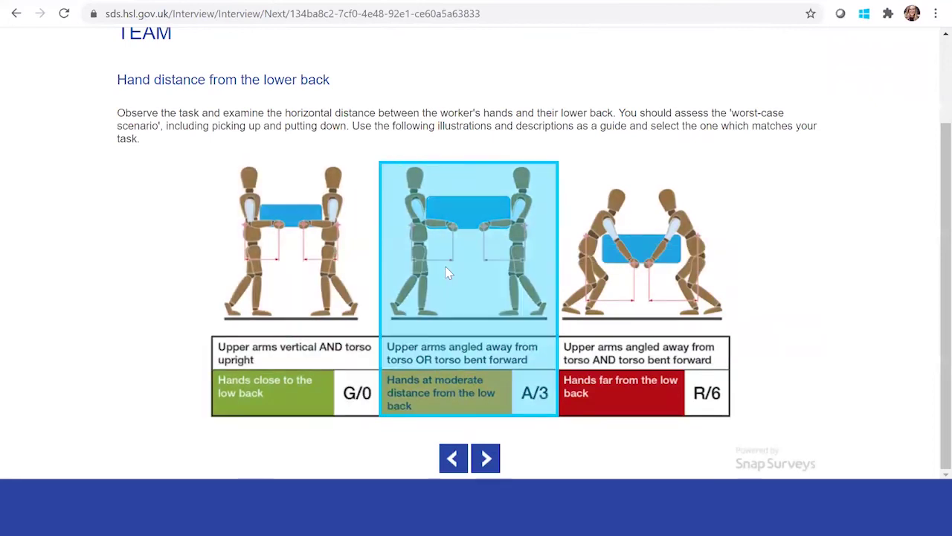
pyautogui.click(328, 267)
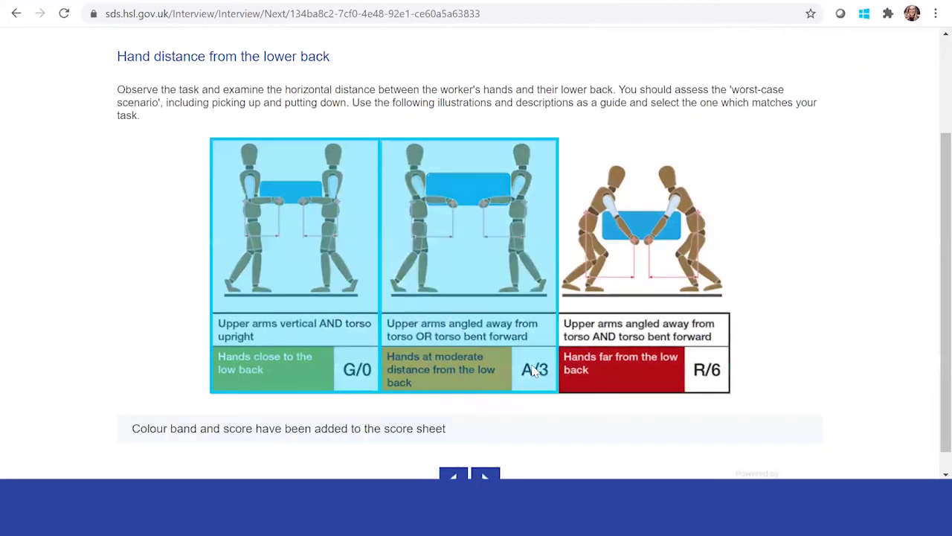
pyautogui.click(487, 457)
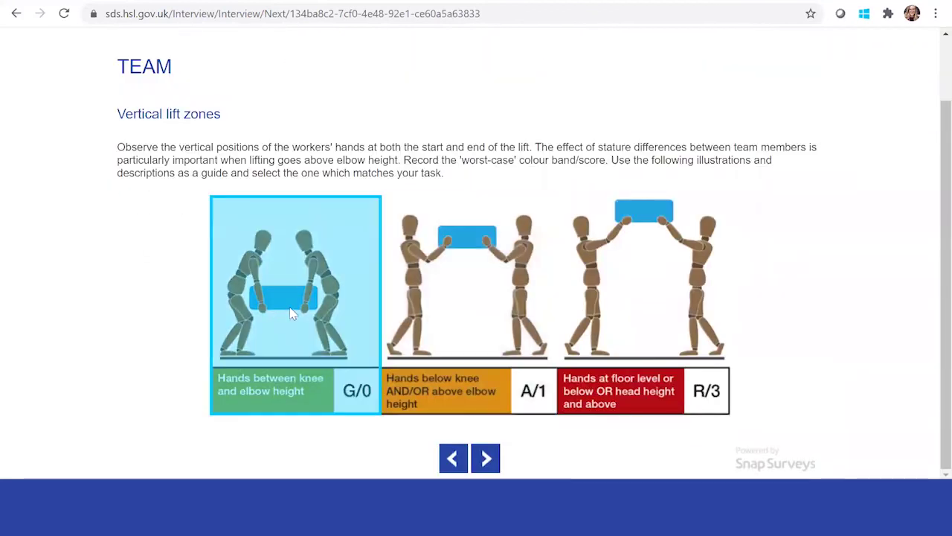
pyautogui.click(471, 282)
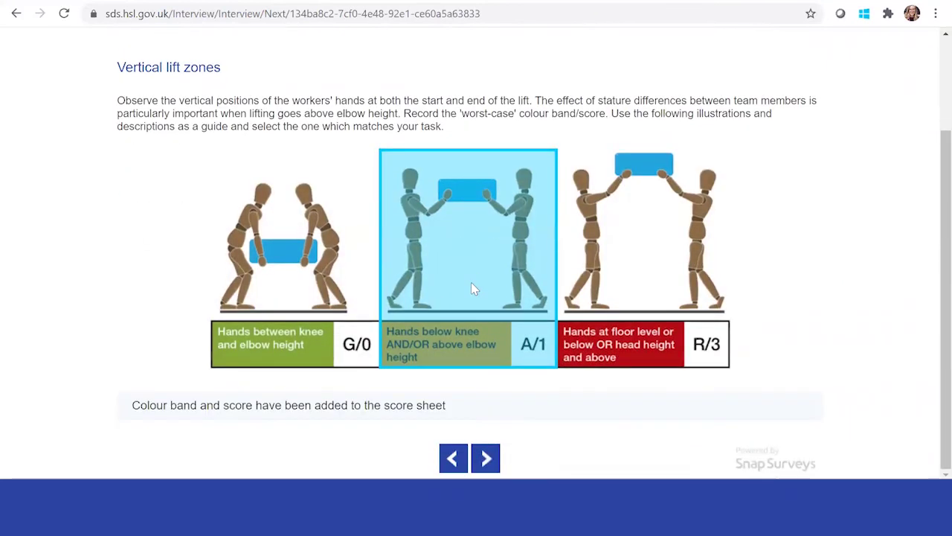
pyautogui.click(485, 456)
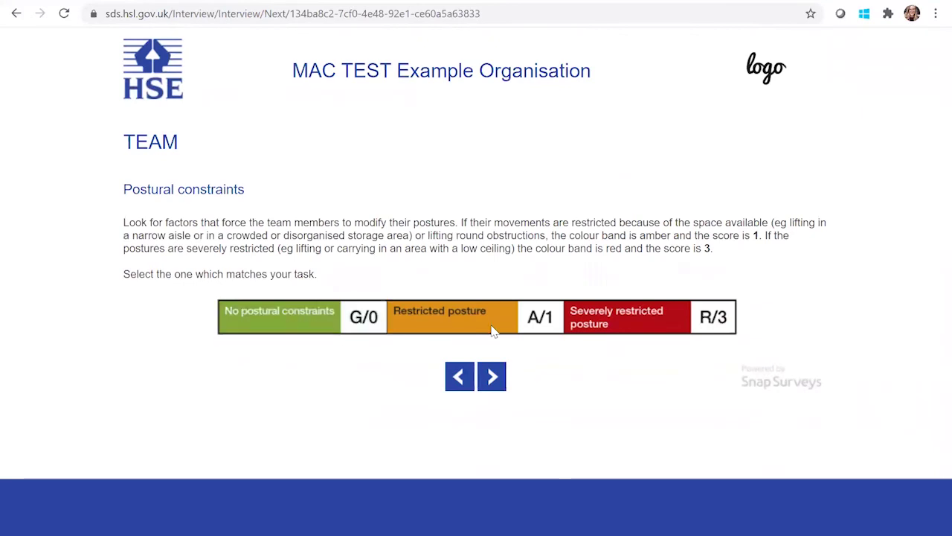
pyautogui.click(282, 323)
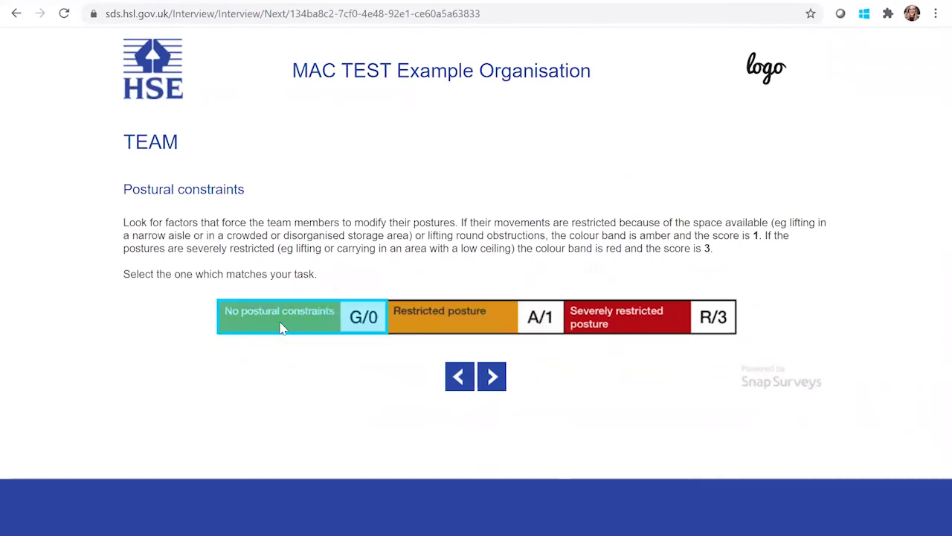
# Rate grip on the load as reasonable A/2 and floor surface as good G/0.
pyautogui.click(495, 422)
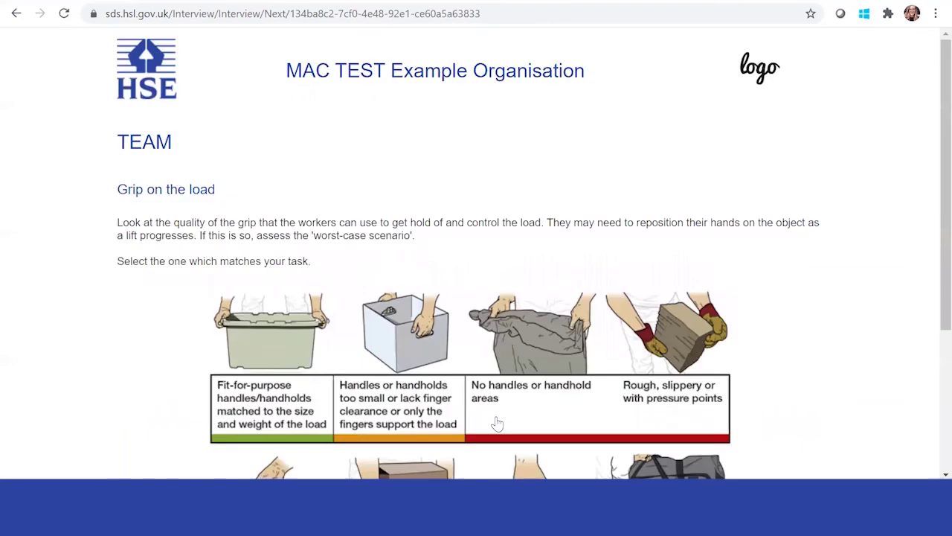
pyautogui.scroll(-2, 440, 265)
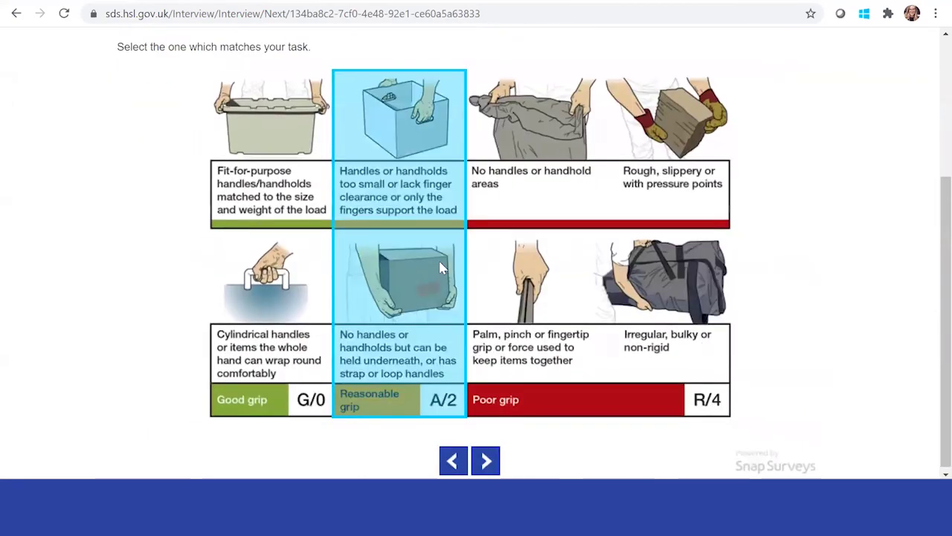
pyautogui.click(515, 293)
pyautogui.scroll(-2, 513, 294)
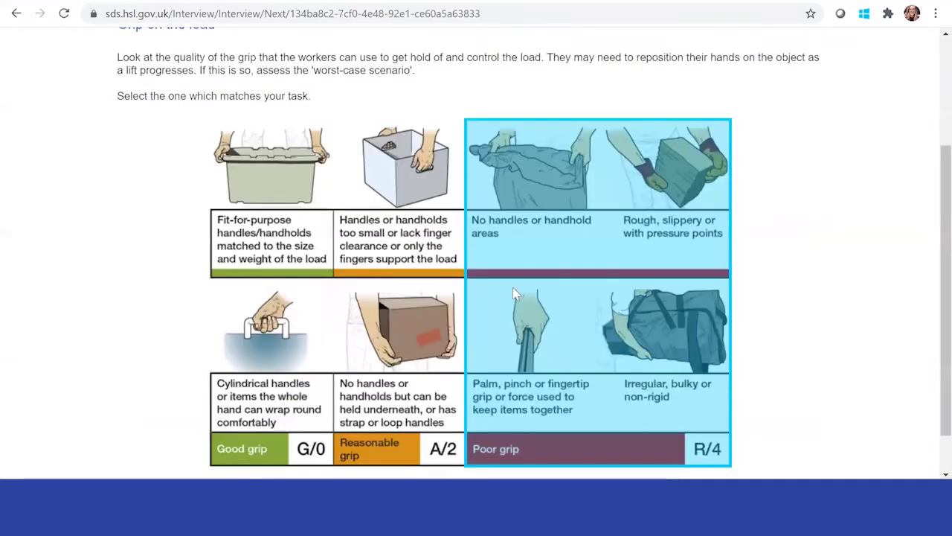
pyautogui.scroll(-1, 441, 180)
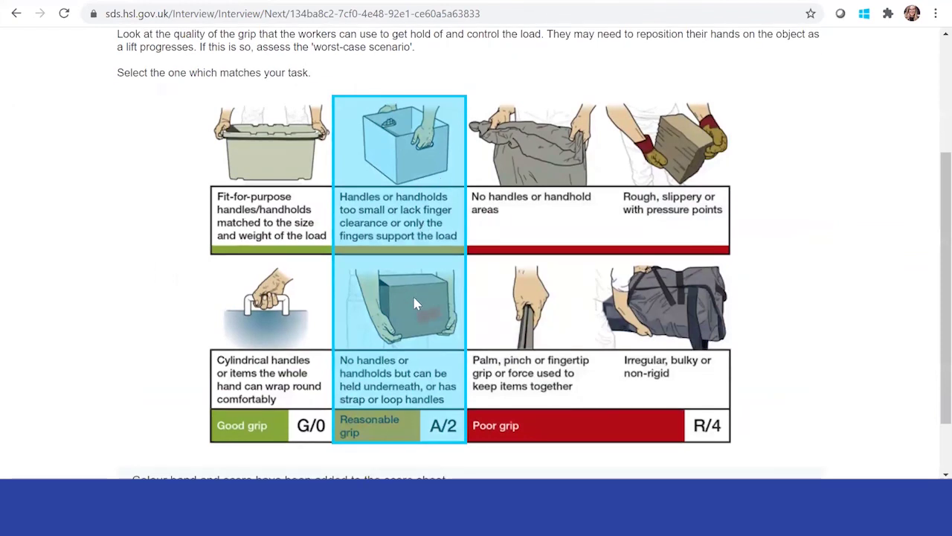
pyautogui.scroll(-2, 437, 337)
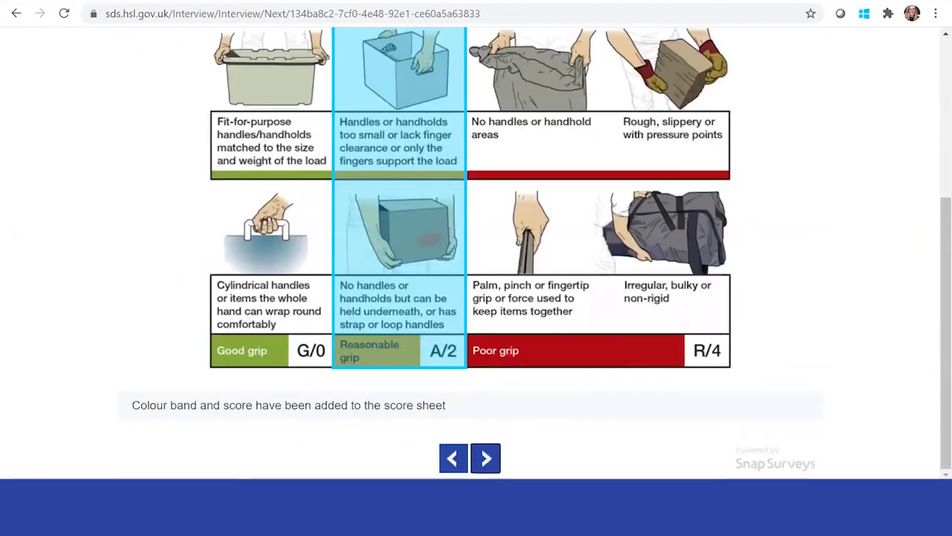
pyautogui.click(484, 456)
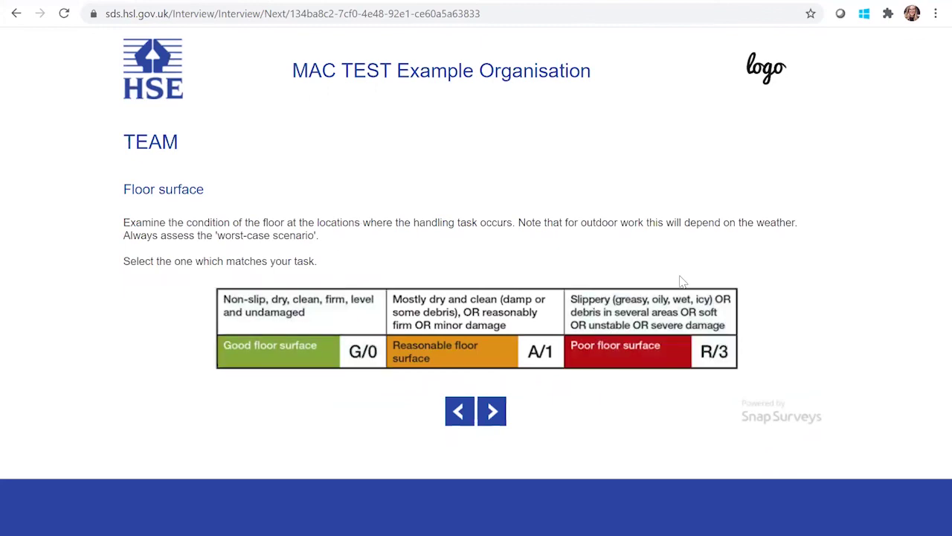
pyautogui.click(336, 331)
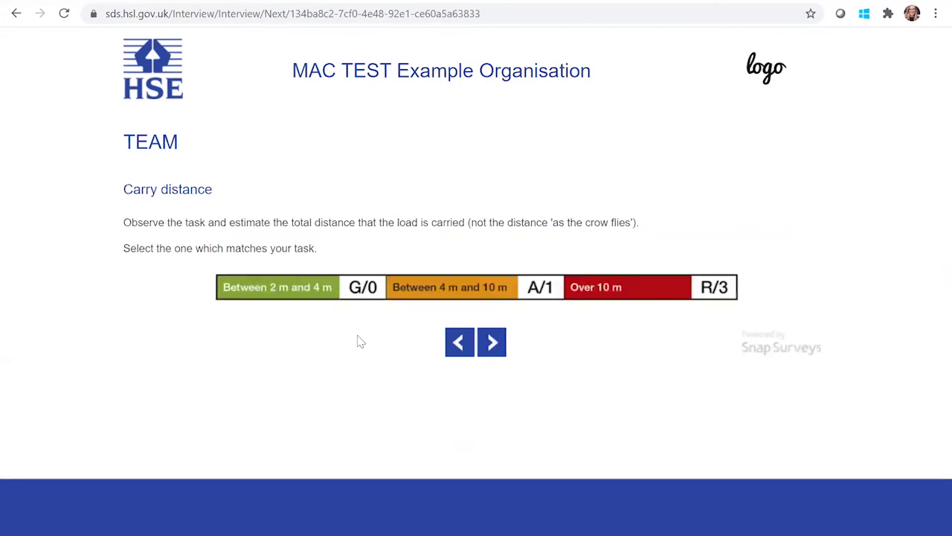
# Record carry distance 4–10 m, no obstacles G/0, reasonable communication A/1, no environmental factors G/0.
pyautogui.click(498, 291)
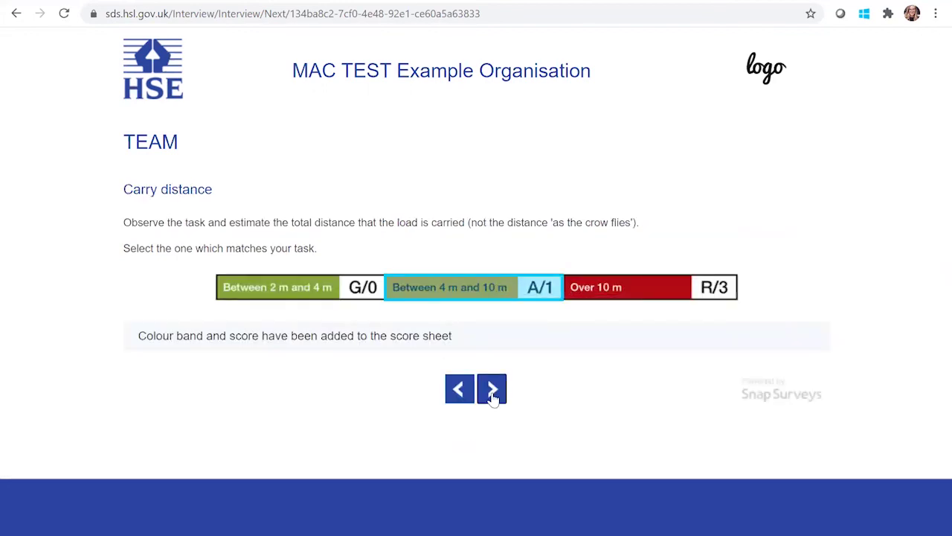
pyautogui.click(444, 377)
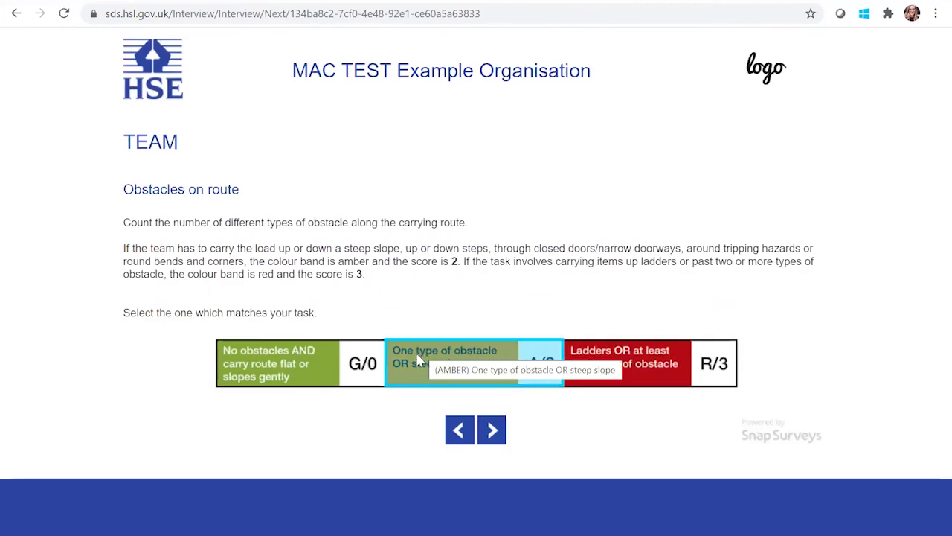
pyautogui.click(270, 368)
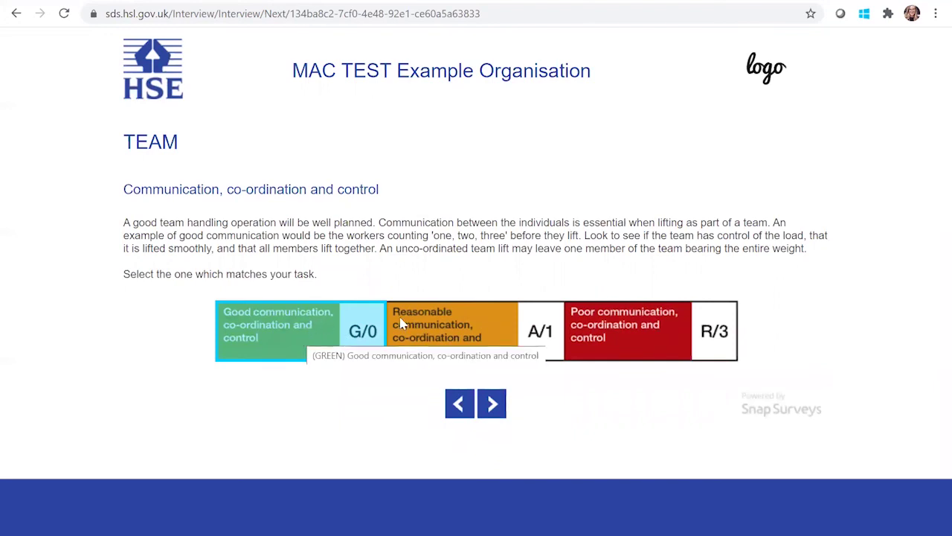
pyautogui.click(408, 342)
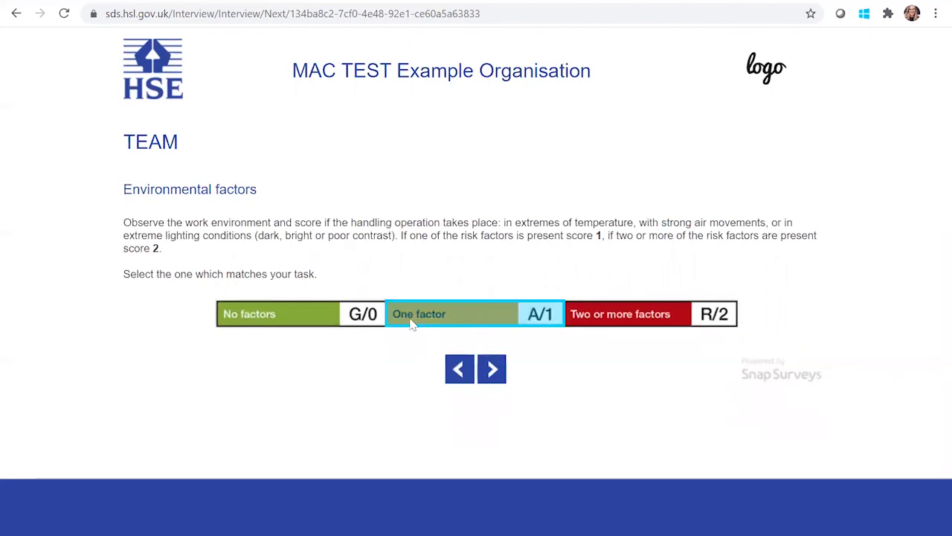
pyautogui.click(293, 323)
pyautogui.click(490, 415)
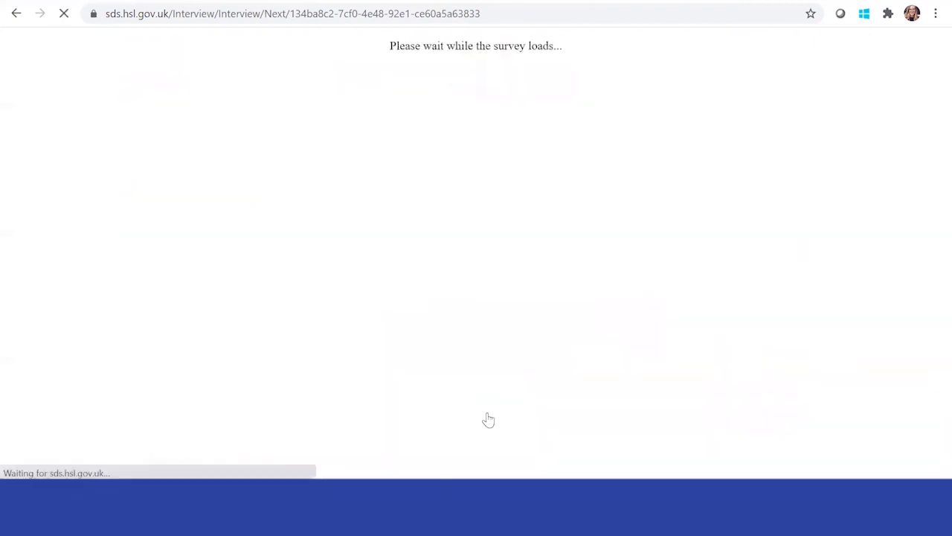
# Review the colour-band score sheet and submit the control-measure boxes left blank.
pyautogui.scroll(-2, 578, 289)
pyautogui.scroll(-1, 578, 289)
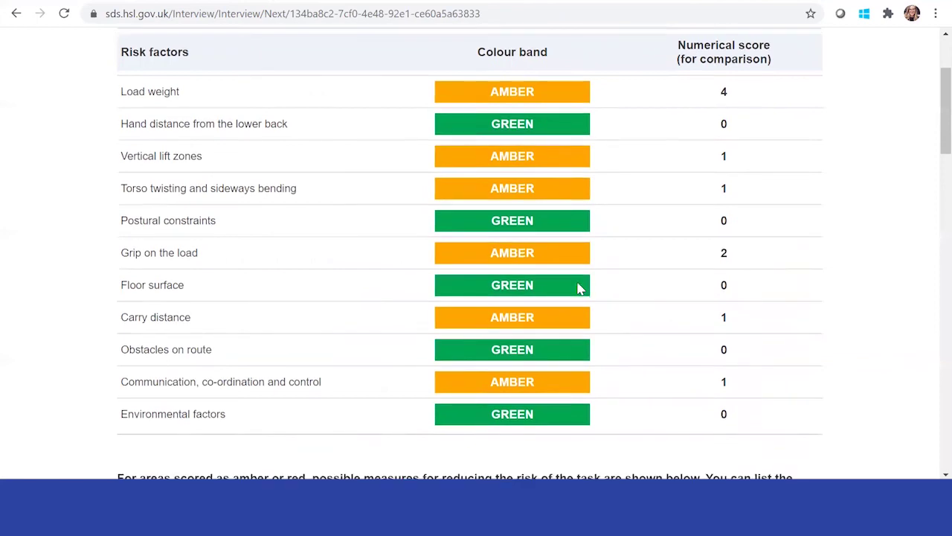
pyautogui.scroll(-1, 508, 297)
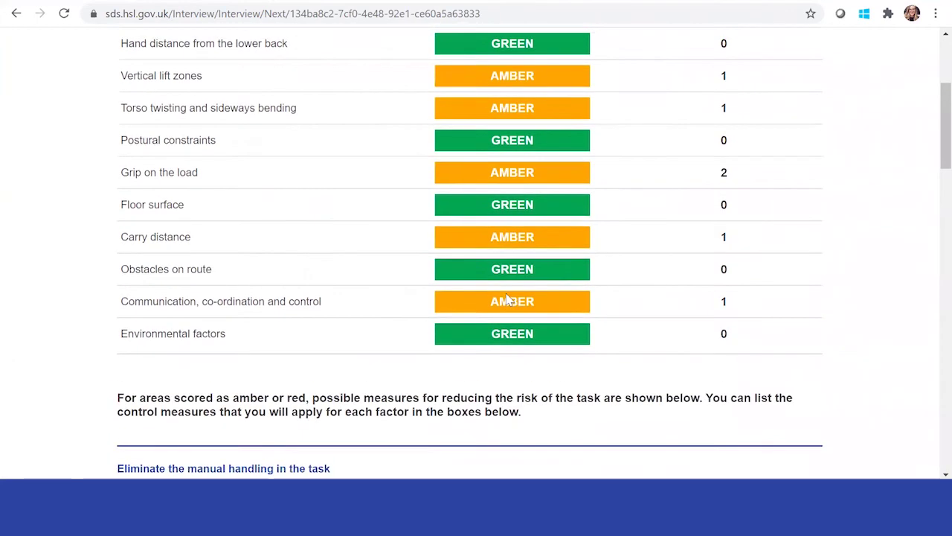
pyautogui.scroll(5, 769, 238)
pyautogui.scroll(-3, 729, 394)
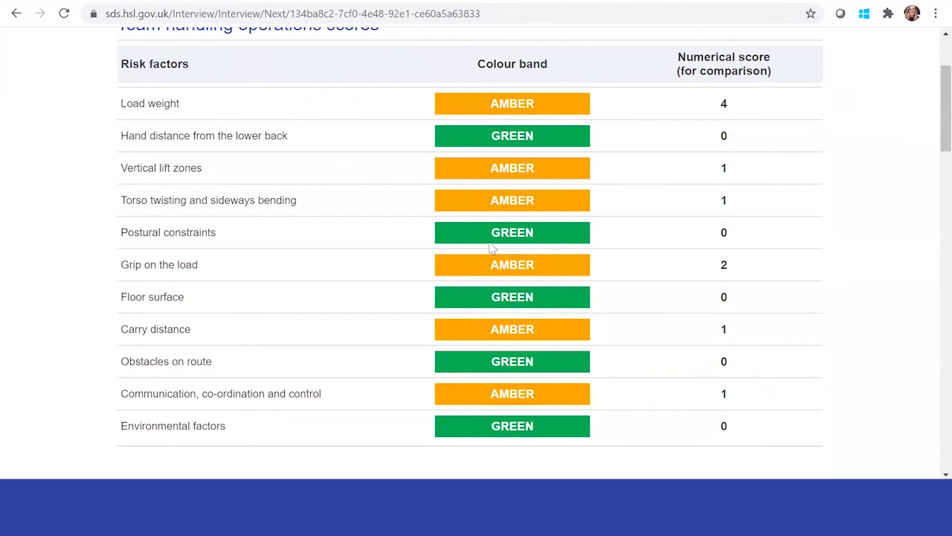
pyautogui.scroll(-8, 491, 248)
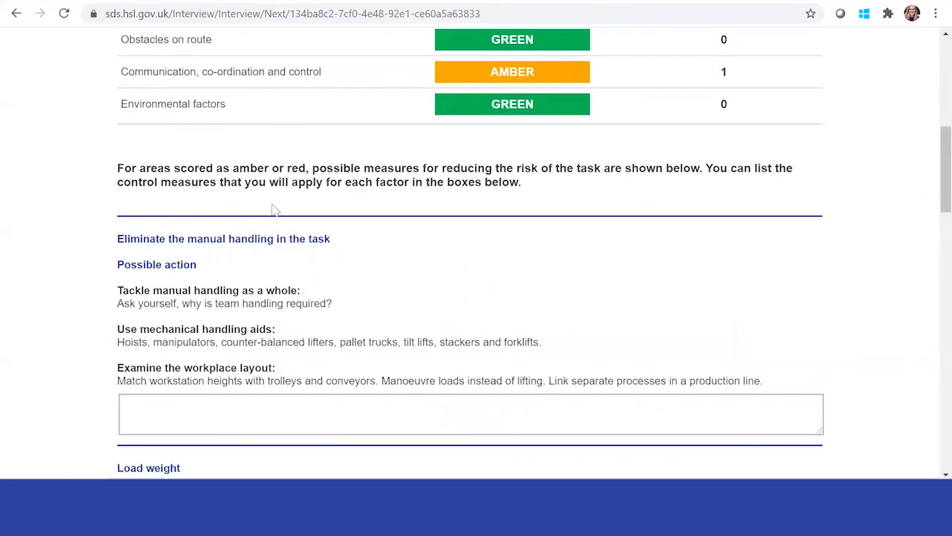
pyautogui.scroll(1, 245, 312)
pyautogui.scroll(-1, 227, 386)
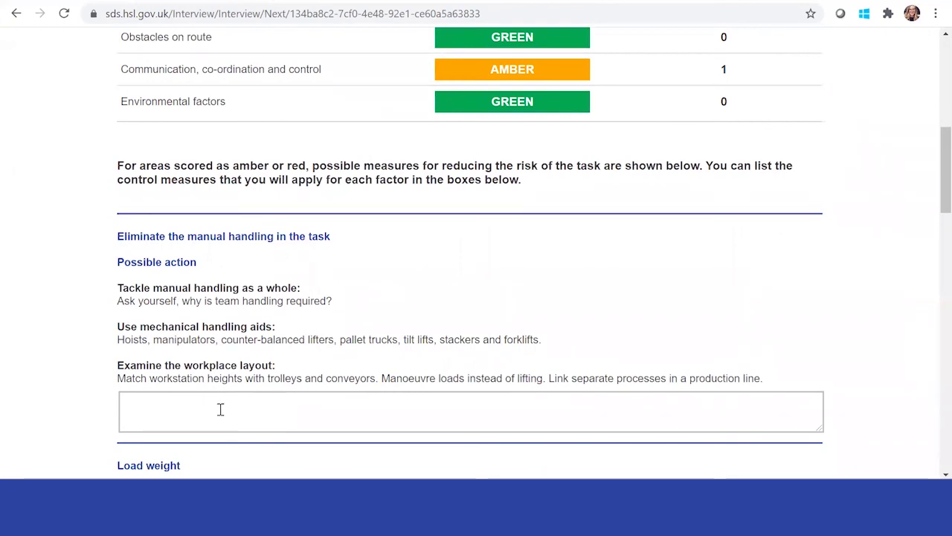
pyautogui.scroll(6, 221, 412)
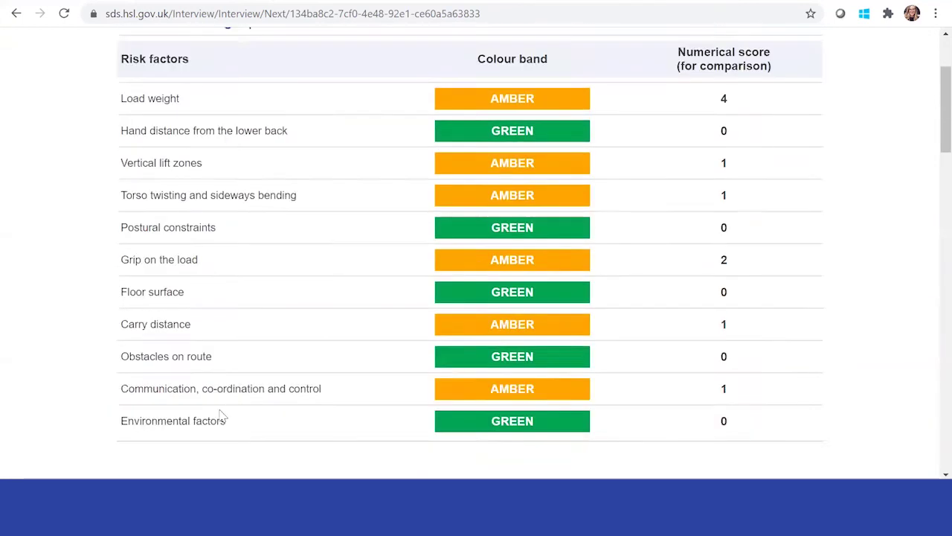
pyautogui.scroll(-6, 221, 415)
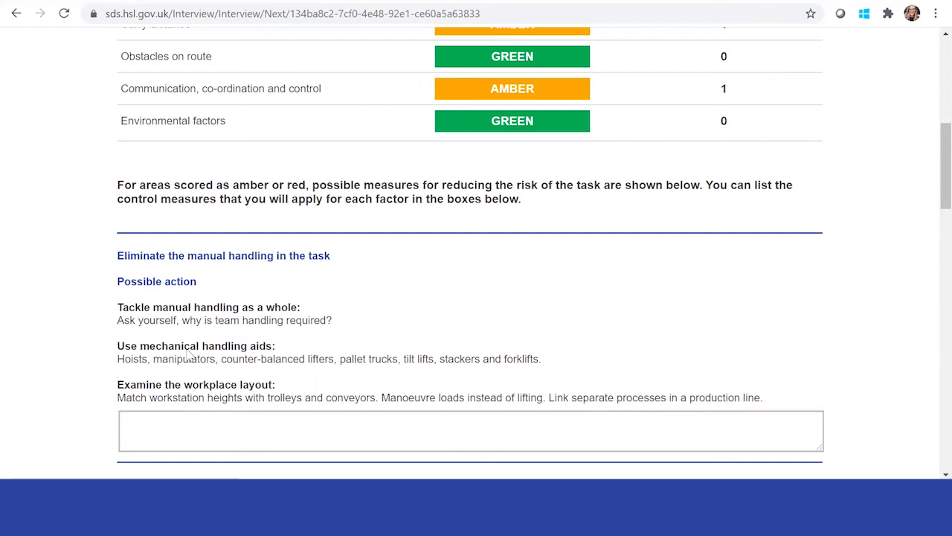
pyautogui.scroll(-3, 190, 357)
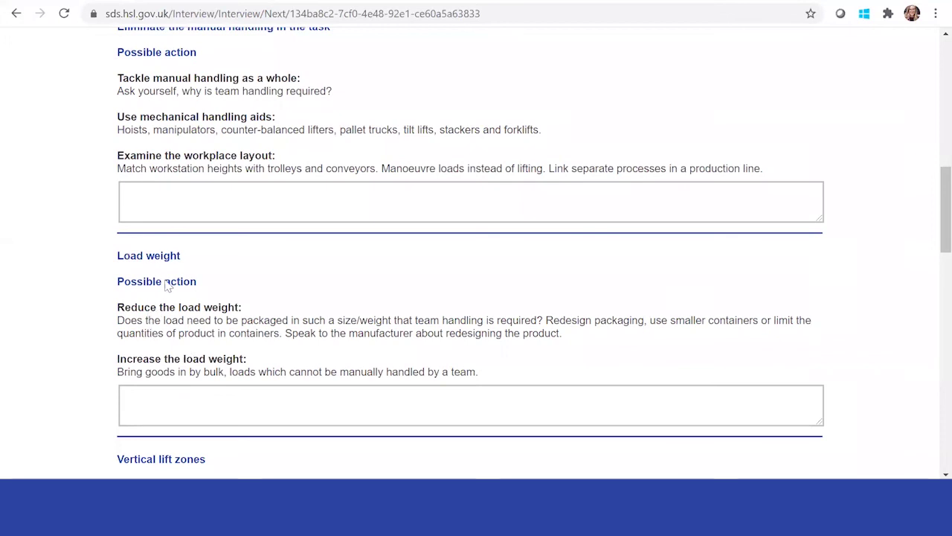
pyautogui.scroll(7, 197, 308)
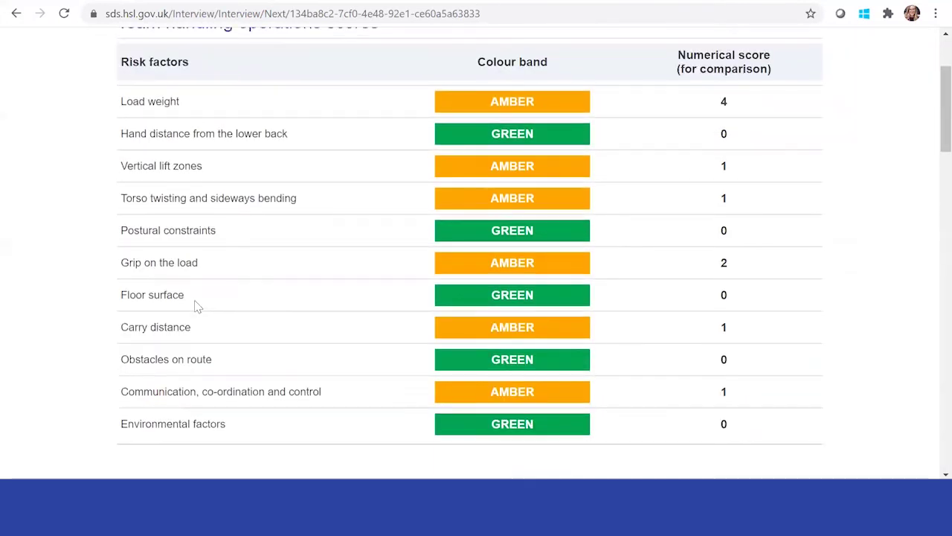
pyautogui.scroll(-4, 197, 307)
pyautogui.scroll(-10, 197, 307)
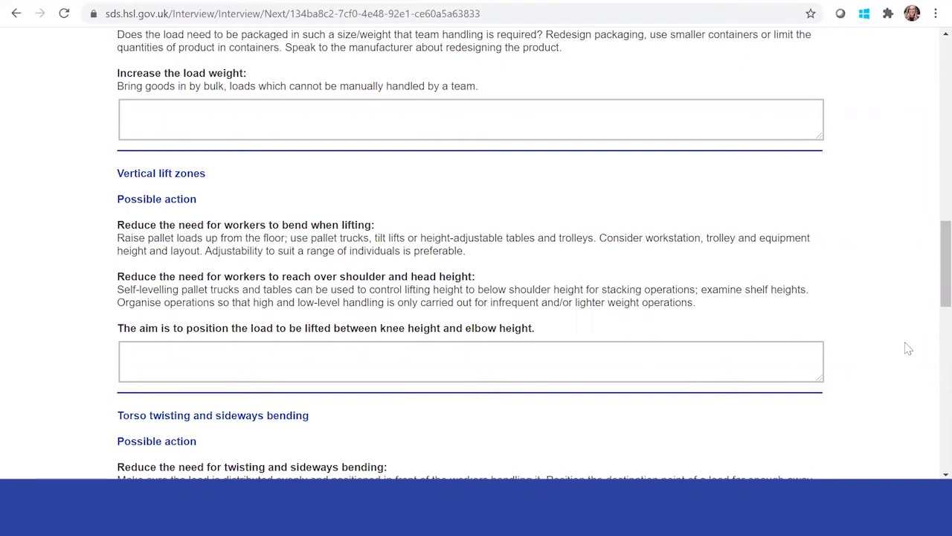
pyautogui.scroll(-10, 651, 281)
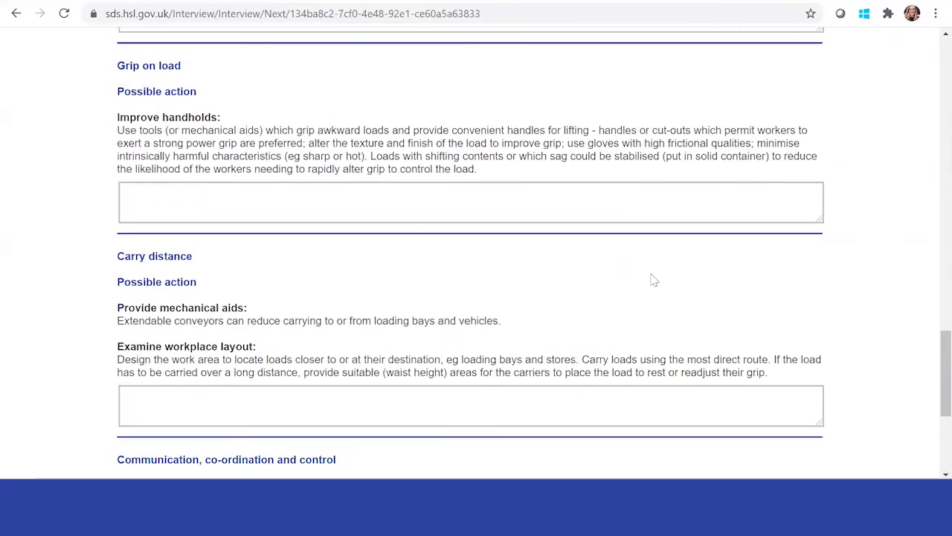
pyautogui.click(486, 458)
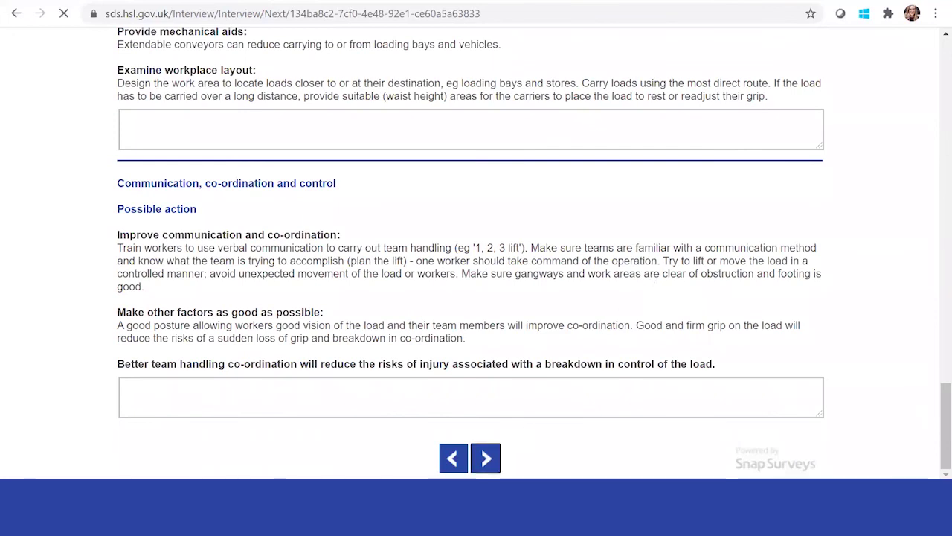
# Review the control measures summary and move on to the completion page.
pyautogui.scroll(-5, 413, 293)
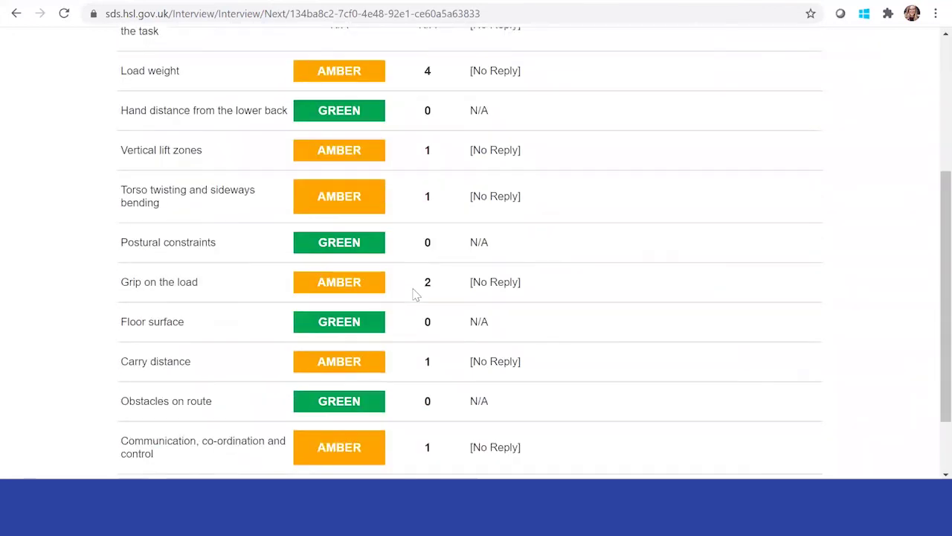
pyautogui.scroll(5, 526, 364)
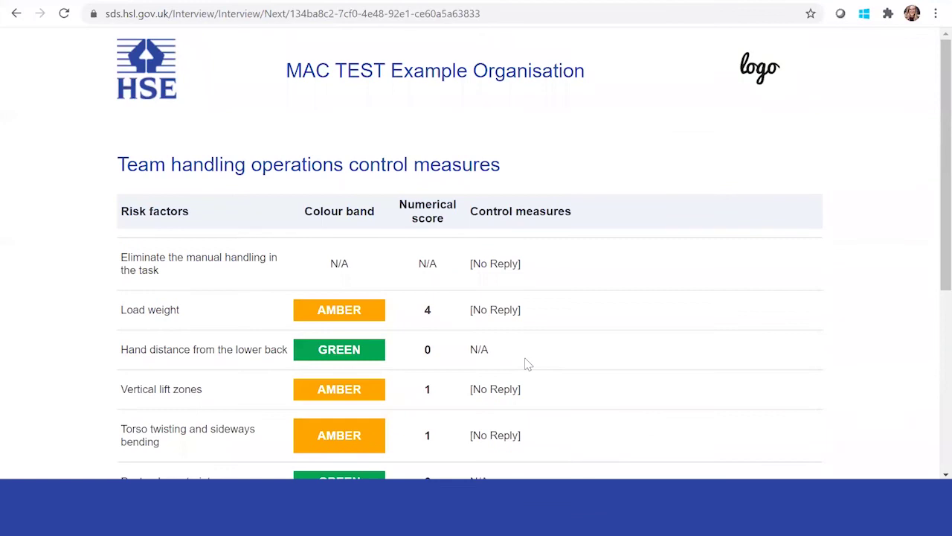
pyautogui.scroll(-5, 525, 364)
pyautogui.click(486, 459)
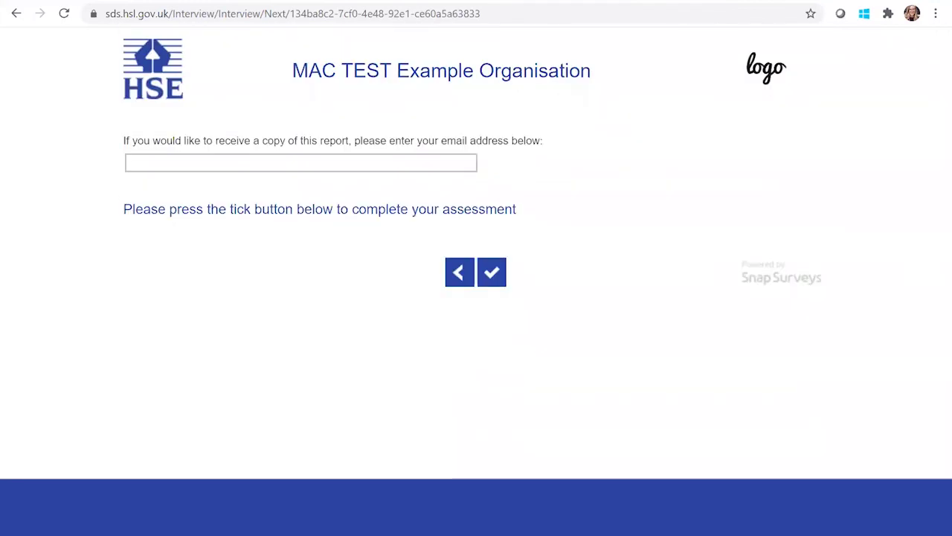
# Enter an e-mail address for the report copy and submit the assessment.
pyautogui.click(258, 165)
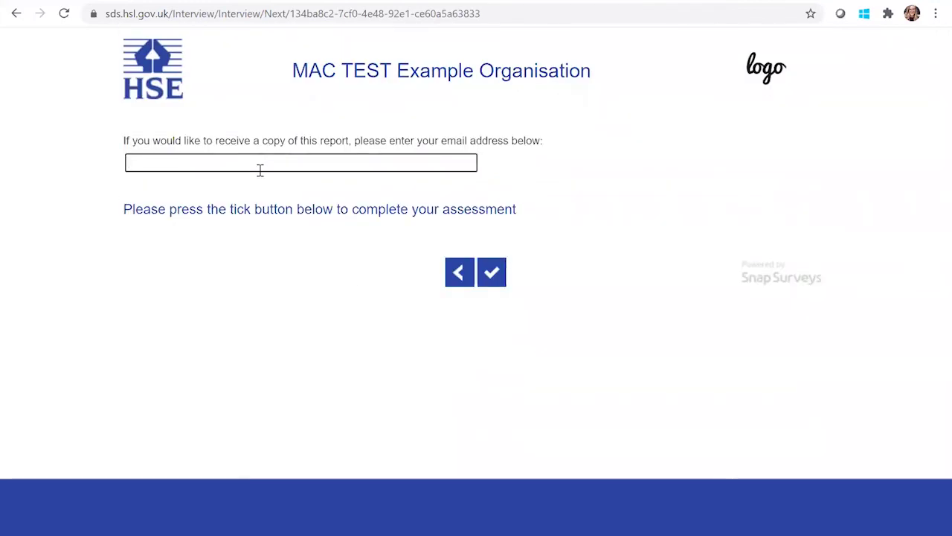
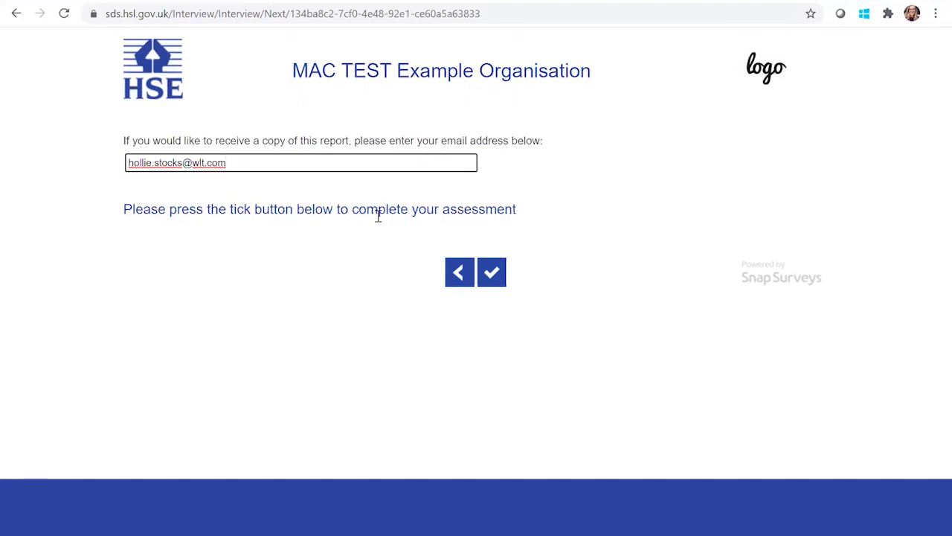
pyautogui.click(492, 272)
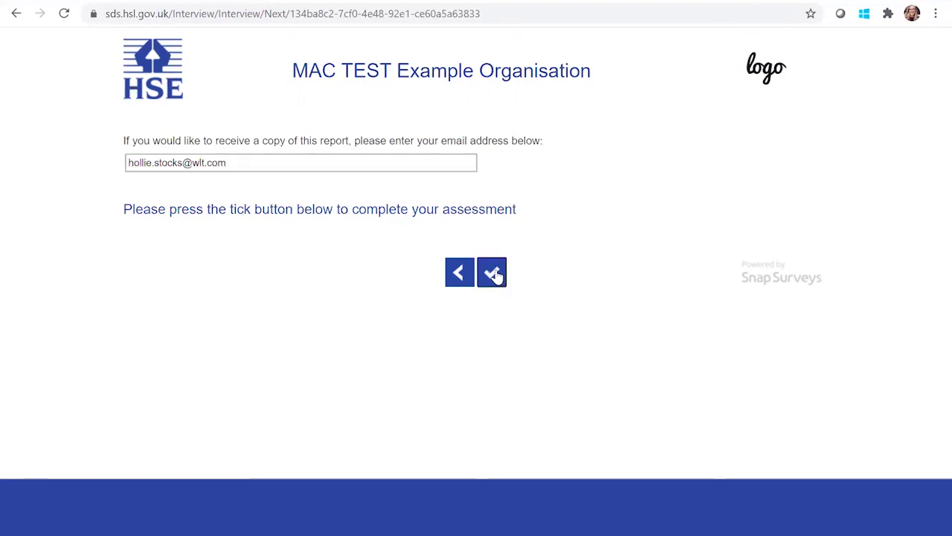